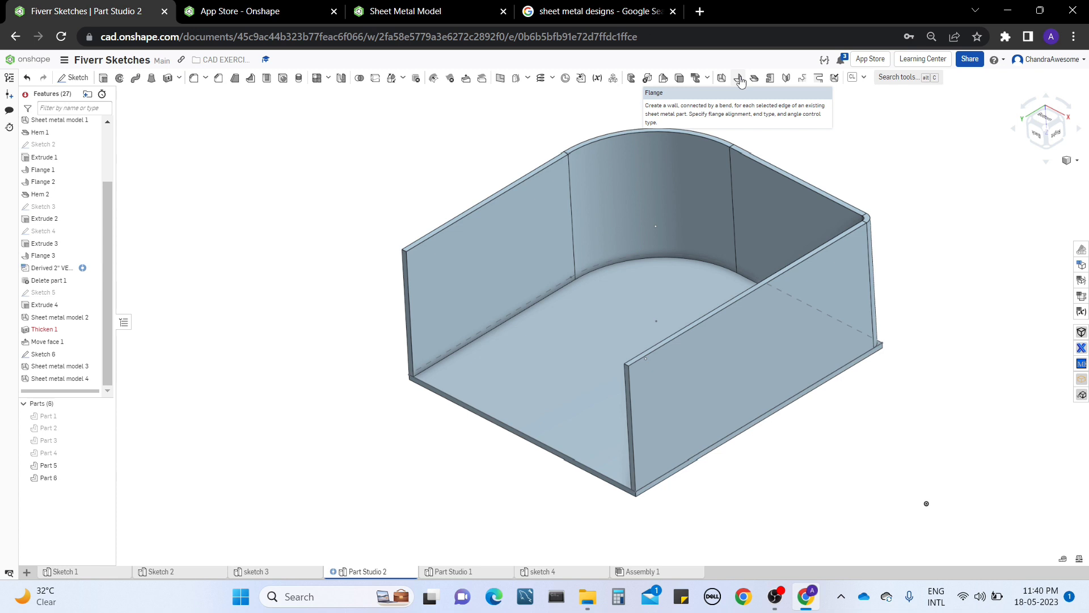
Start Flange 4 on the sheet metal box, defaulting to Inner, Blind, 25 mm, 90 deg.
left_click(739, 79)
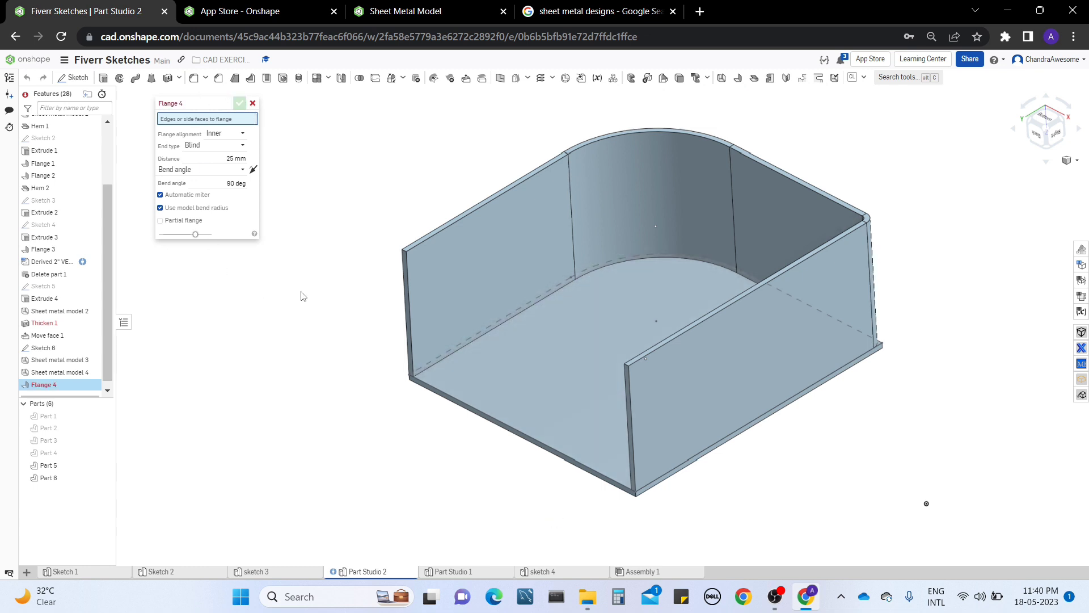
Hide Sketch 6 so its dashed outline disappears from the tray floor.
middle_click_drag(373, 231, 369, 252)
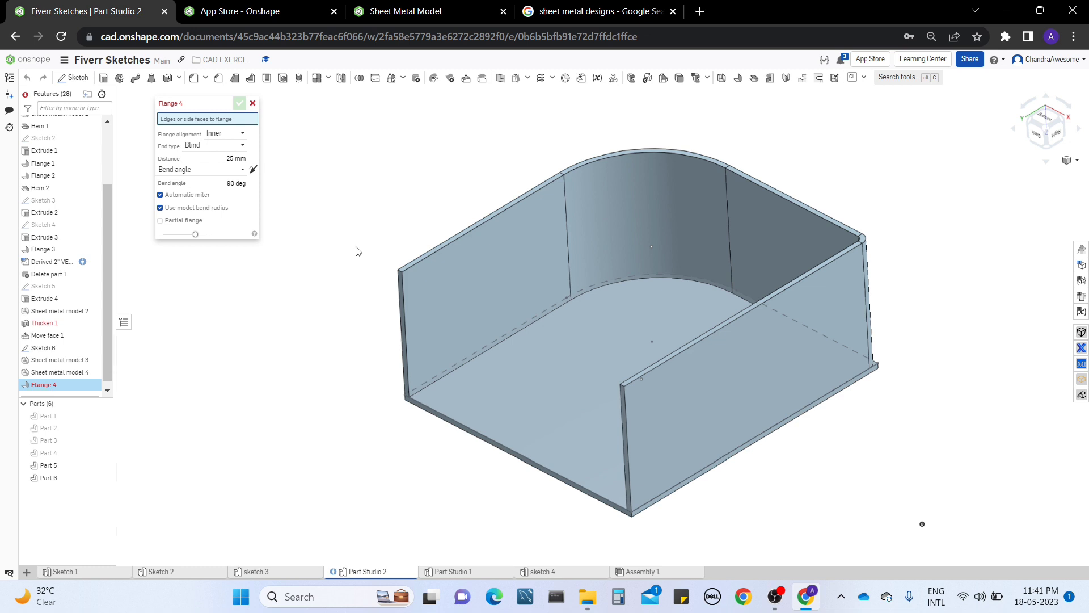
middle_click_drag(659, 264, 651, 291)
mouse_move(651, 290)
right_mouse_down()
mouse_move(669, 267)
mouse_move(655, 289)
right_mouse_up()
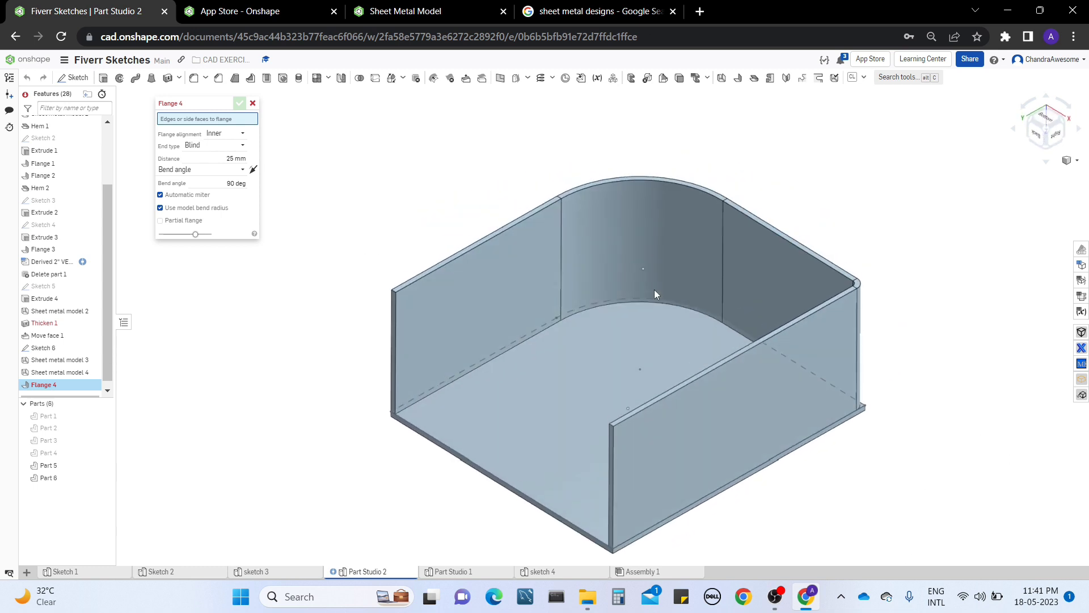
right_click(554, 318)
left_click(93, 348)
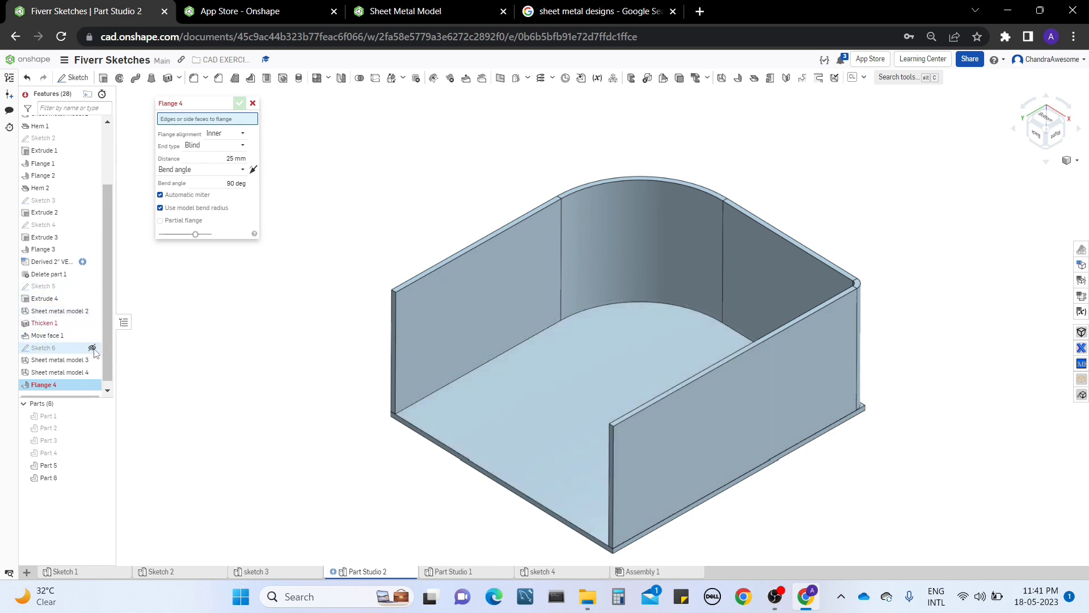
right_click_drag(578, 288, 584, 289)
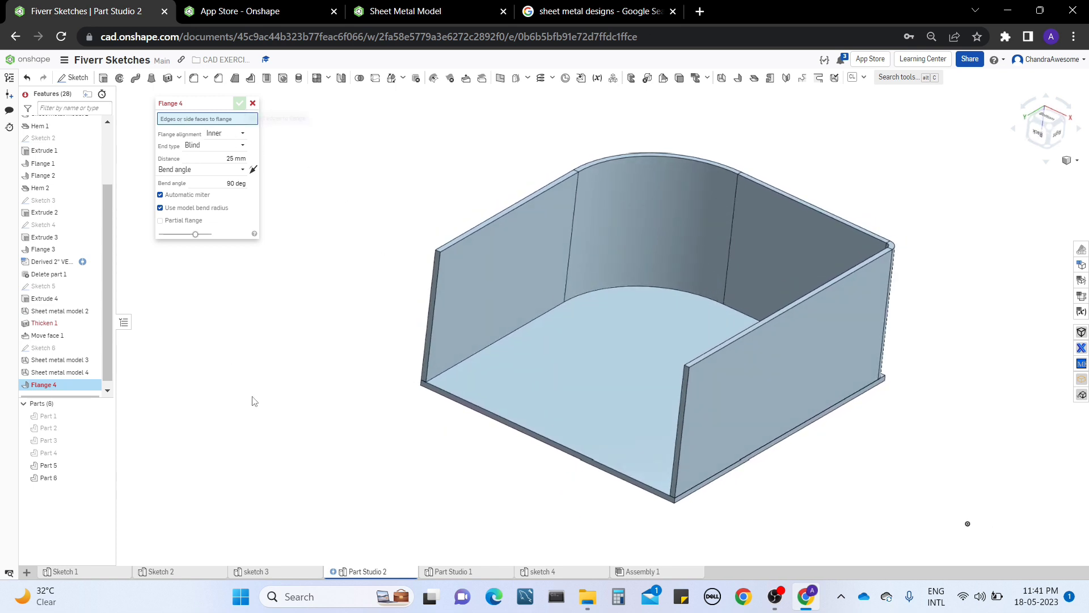
Select the vertical side-wall edge for Flange 4, viewing it from a low angle.
left_click(433, 263)
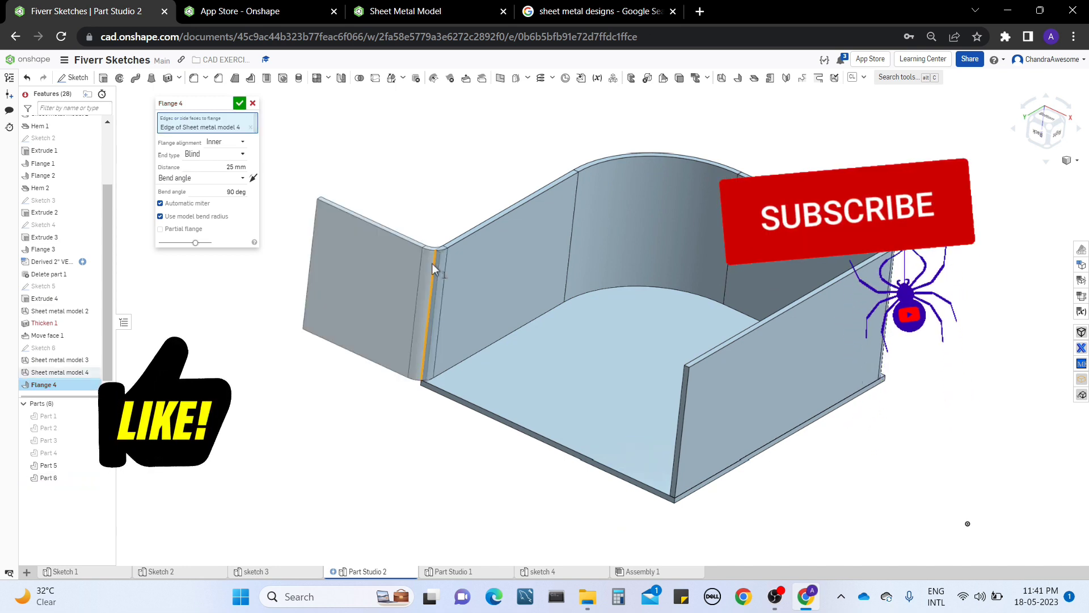
middle_click_drag(455, 200, 454, 221)
right_click_drag(455, 222, 450, 284)
right_click_drag(433, 396, 424, 267)
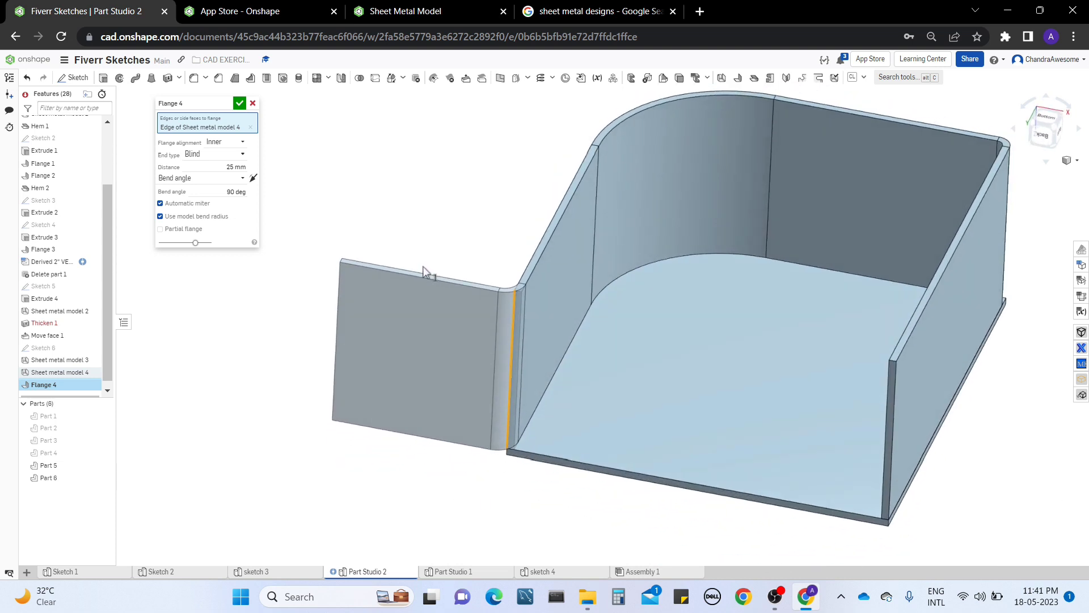
Try Outer, then Middle, then Inner flange alignment, ending on Inner.
left_click(217, 142)
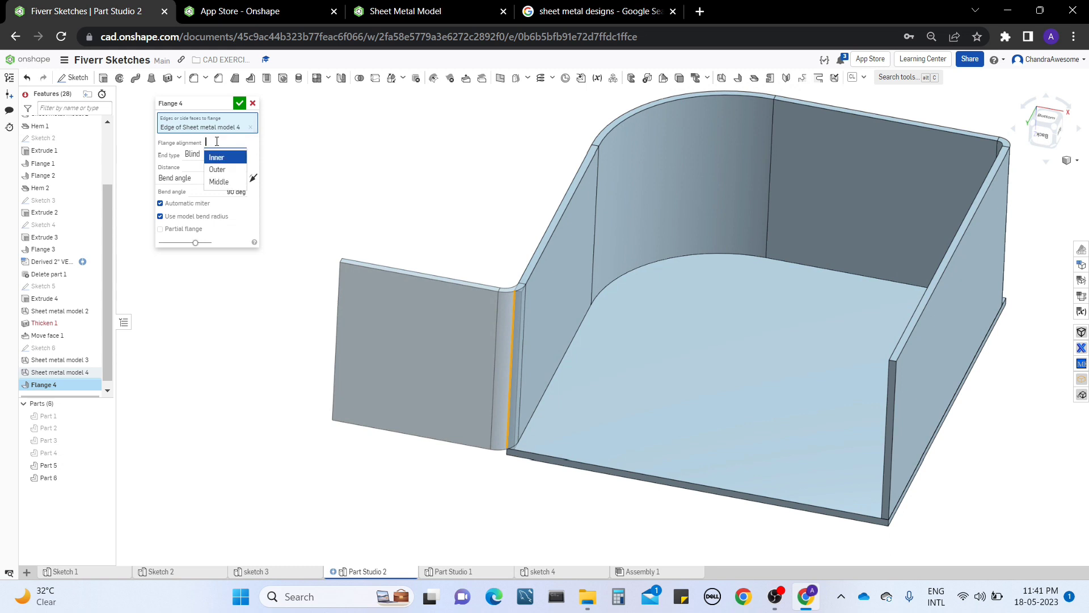
left_click(219, 169)
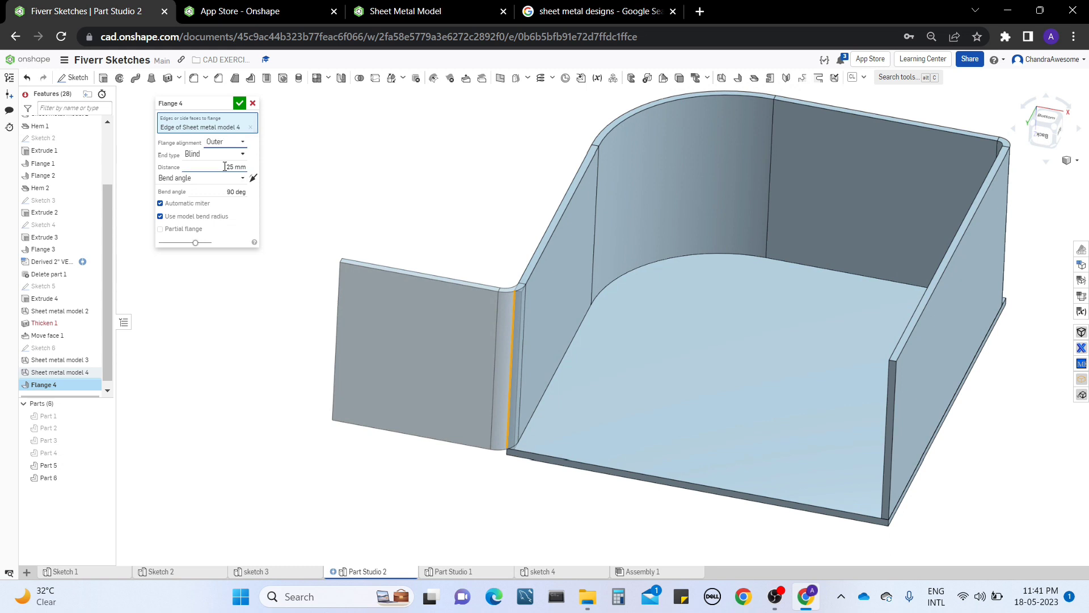
left_click(236, 143)
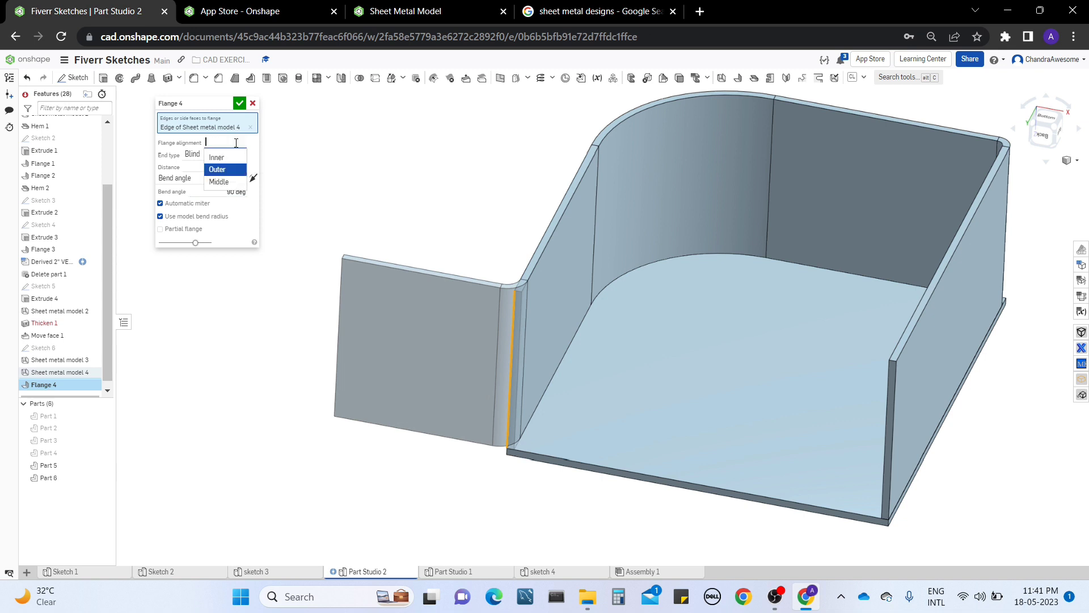
left_click(226, 181)
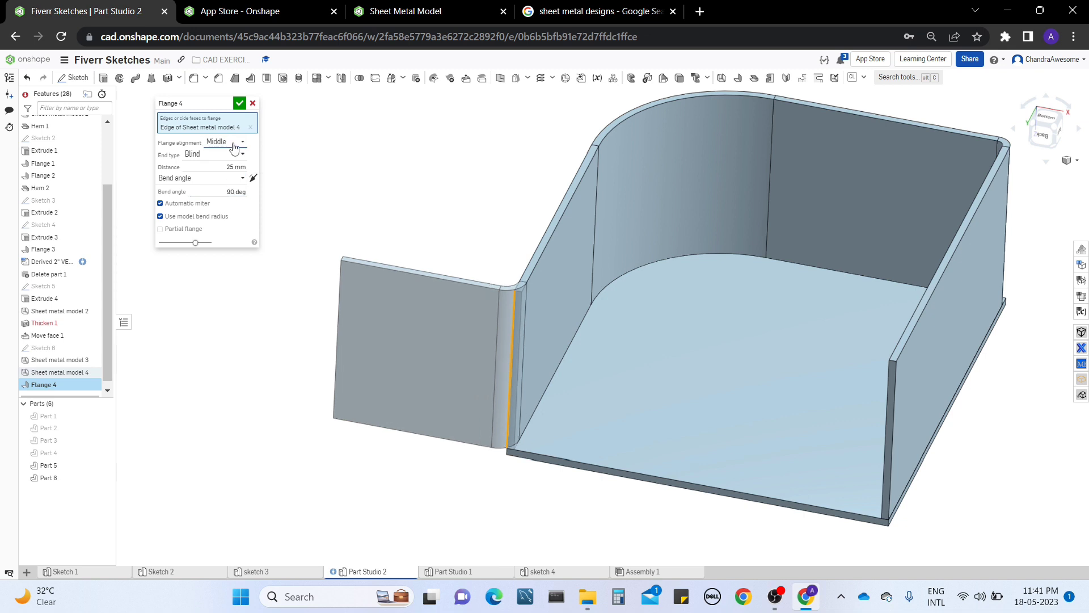
left_click(233, 142)
left_click(219, 157)
right_click_drag(565, 331, 814, 259)
From the bottom view, compare Outer, Inner and Middle flange alignments at the bend corner.
left_click(1062, 138)
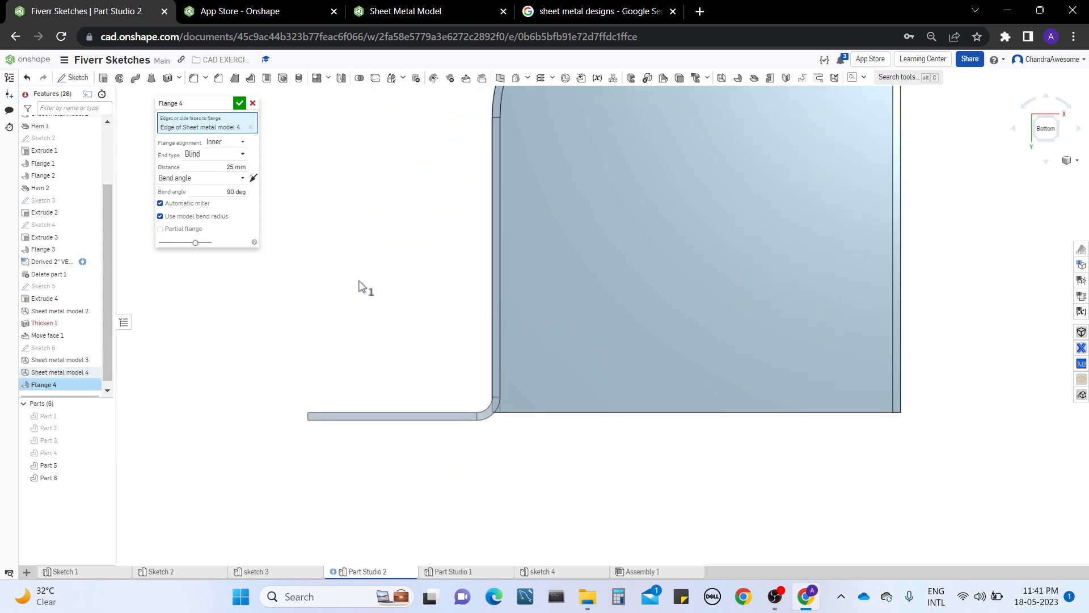
scroll(426, 497, "up", 2)
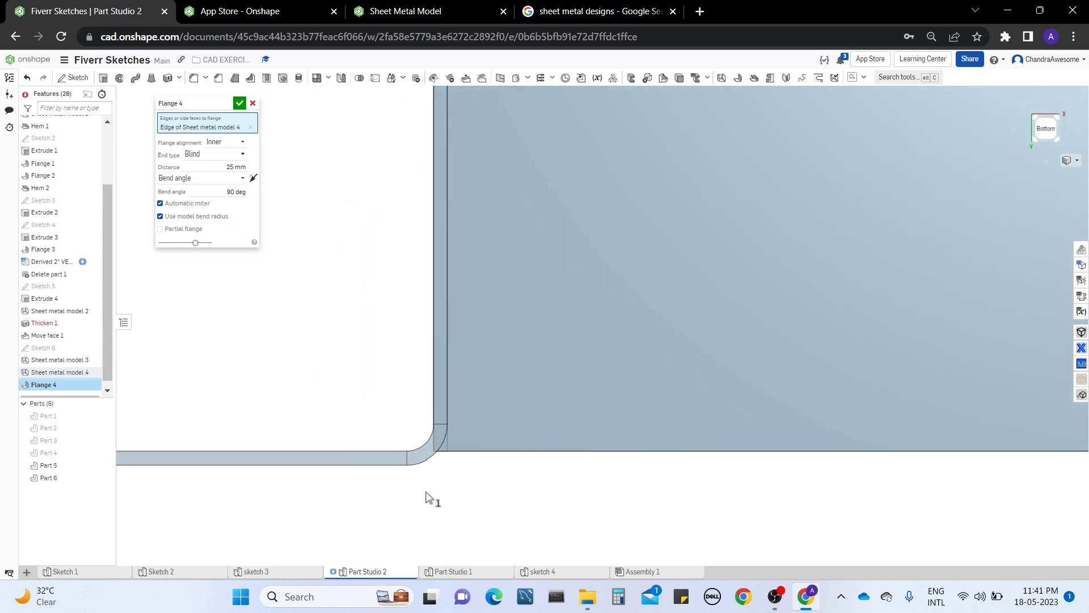
middle_click_drag(426, 497, 552, 501)
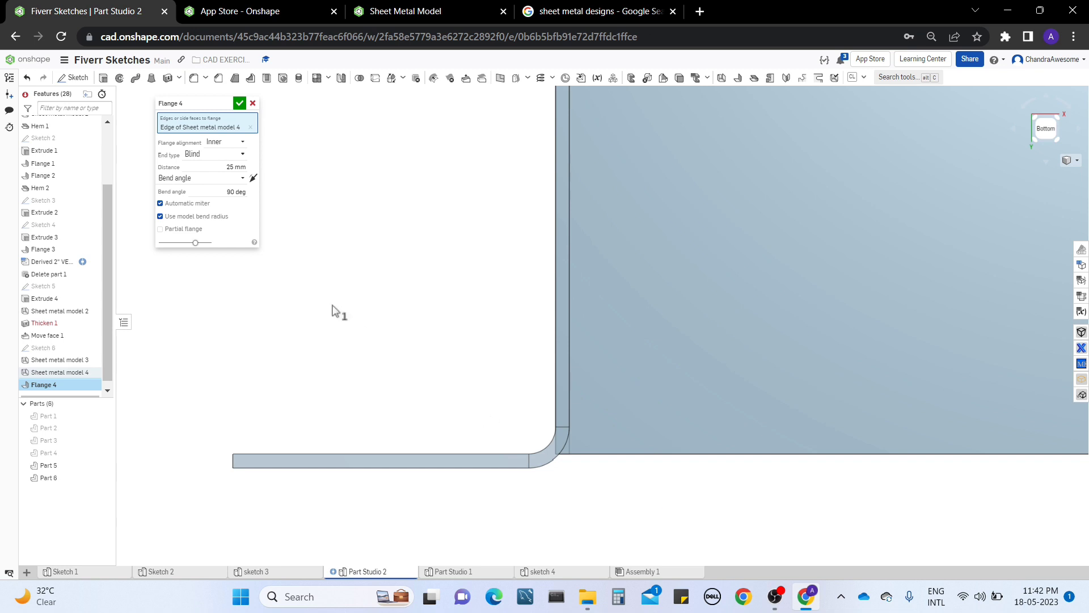
left_click(234, 143)
left_click(232, 168)
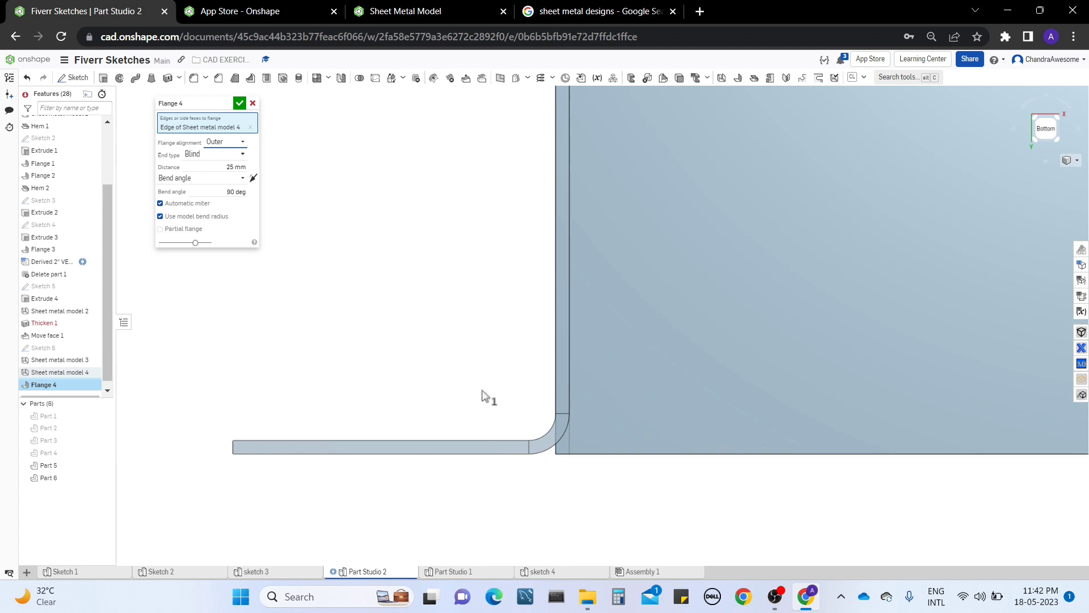
left_click(233, 143)
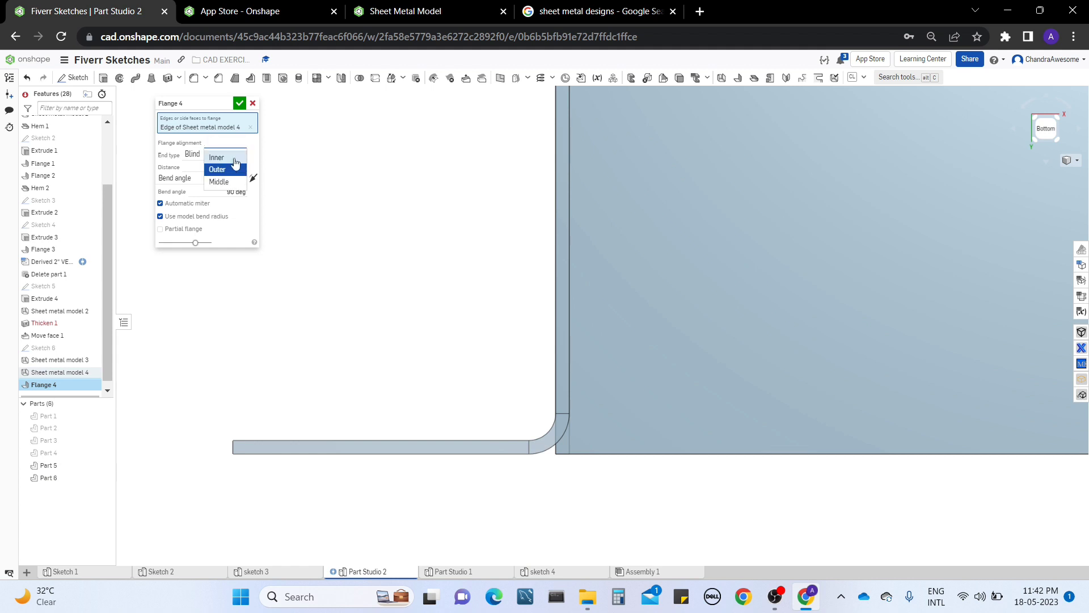
left_click(217, 157)
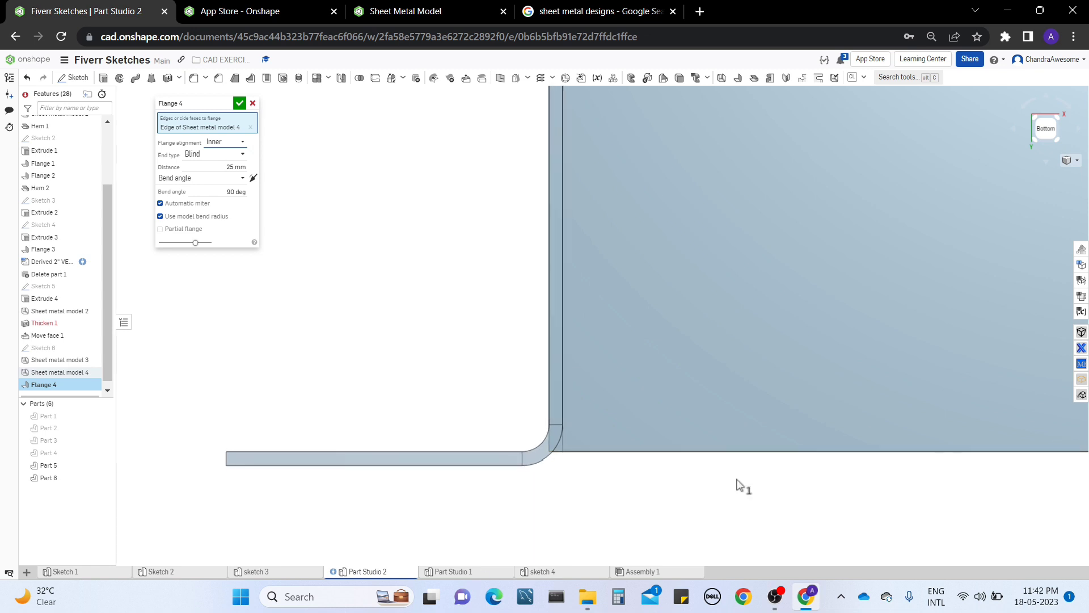
left_click(218, 141)
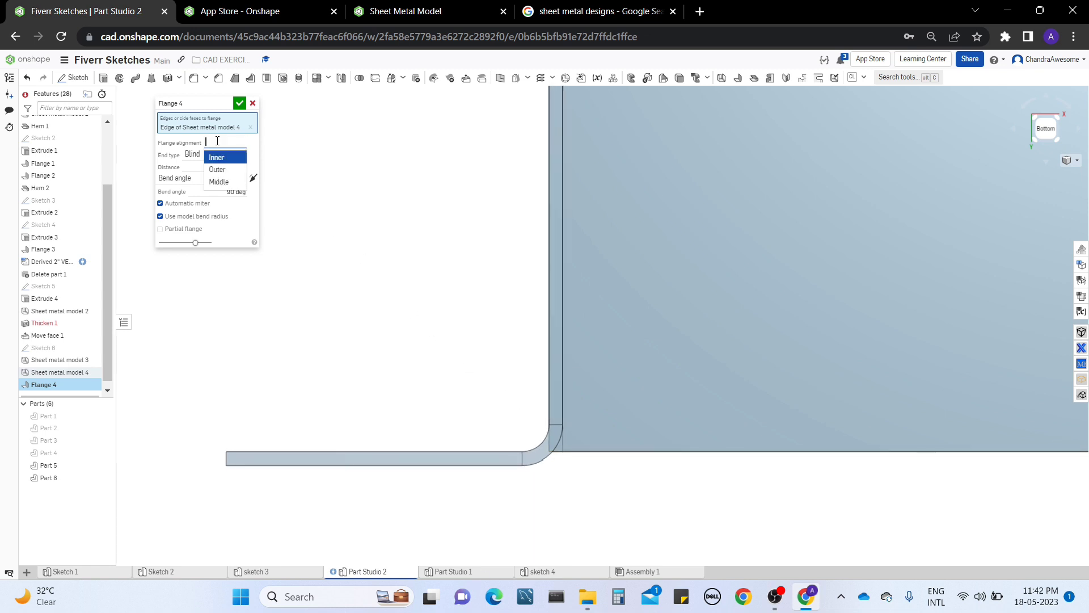
left_click(219, 182)
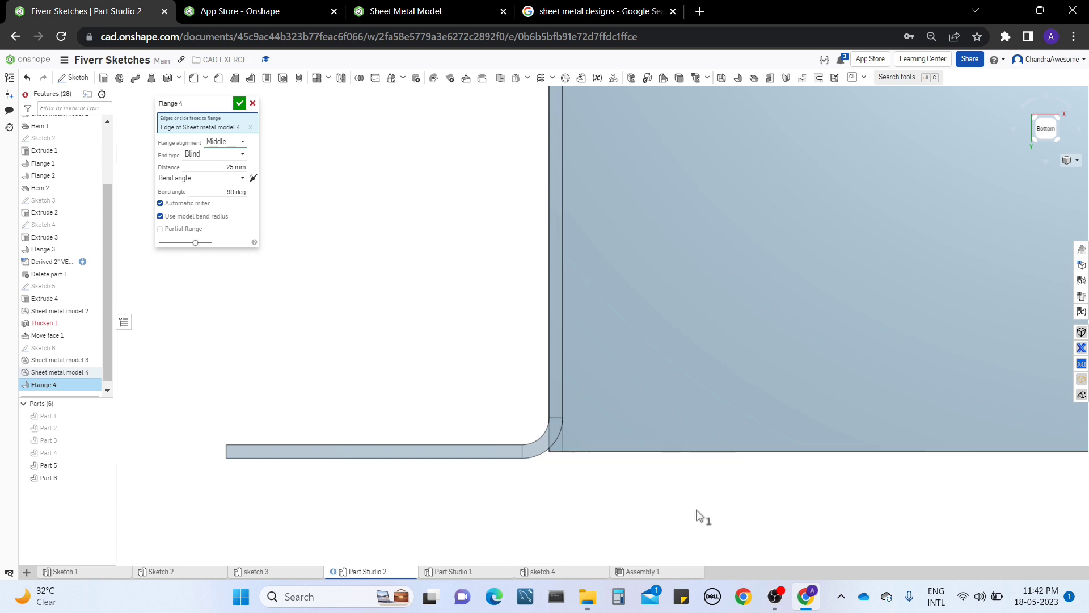
Return to the bottom view, recheck Inner, and set the alignment to Outer.
right_click_drag(697, 516, 756, 459)
key("shift+6")
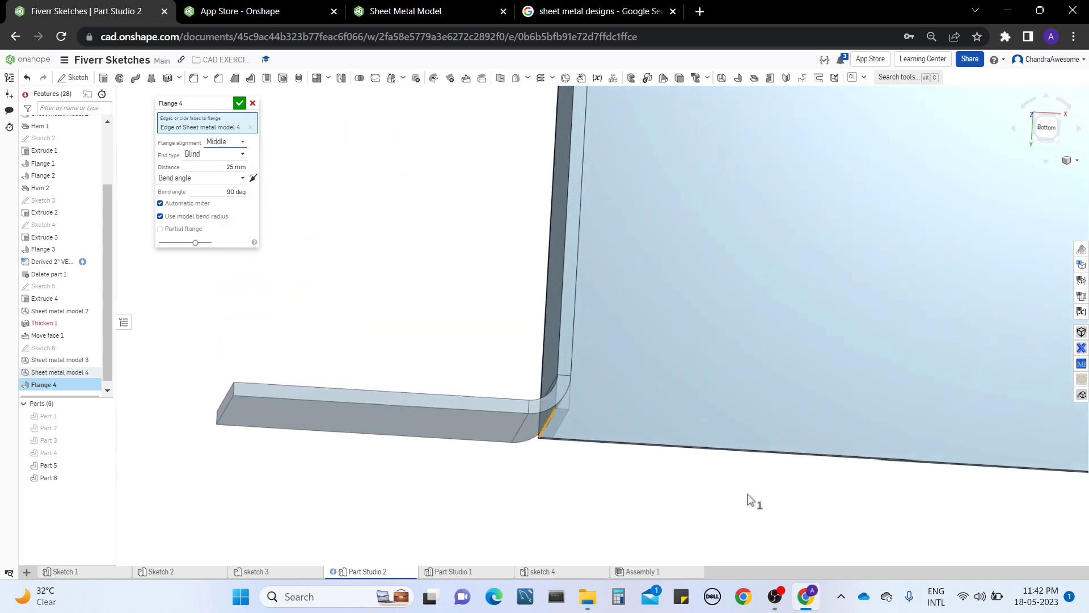
left_click(1047, 131)
scroll(812, 297, "down", 5)
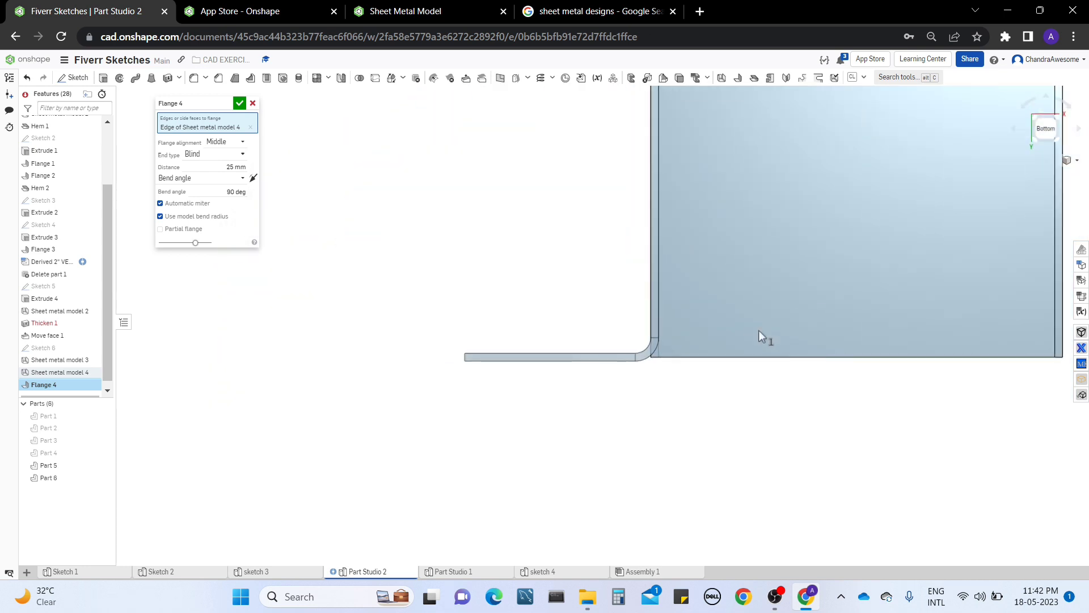
scroll(758, 330, "down", 1)
scroll(414, 289, "up", 1)
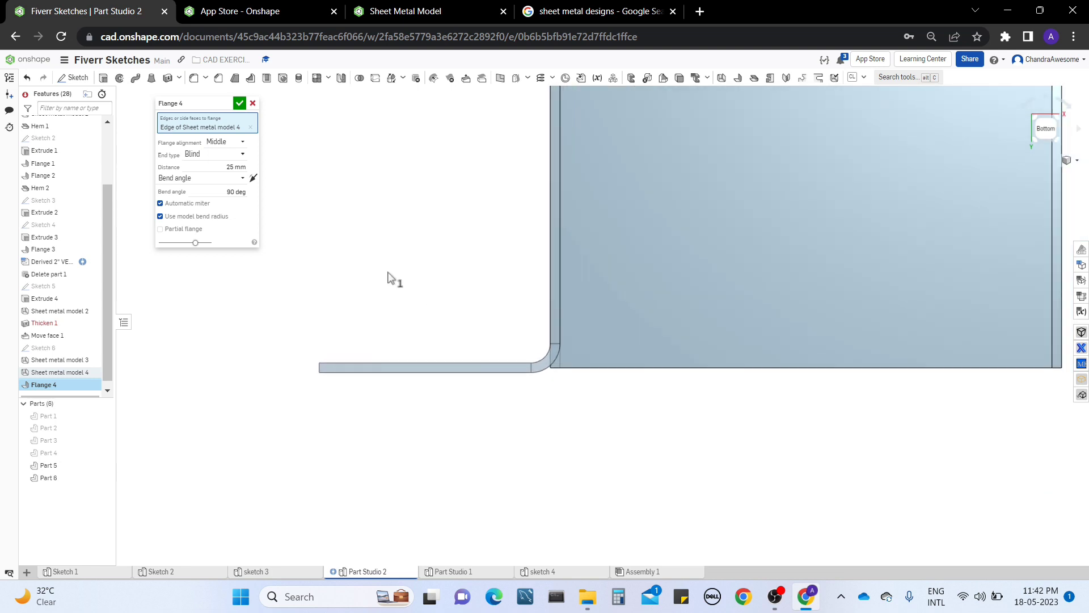
left_click(234, 140)
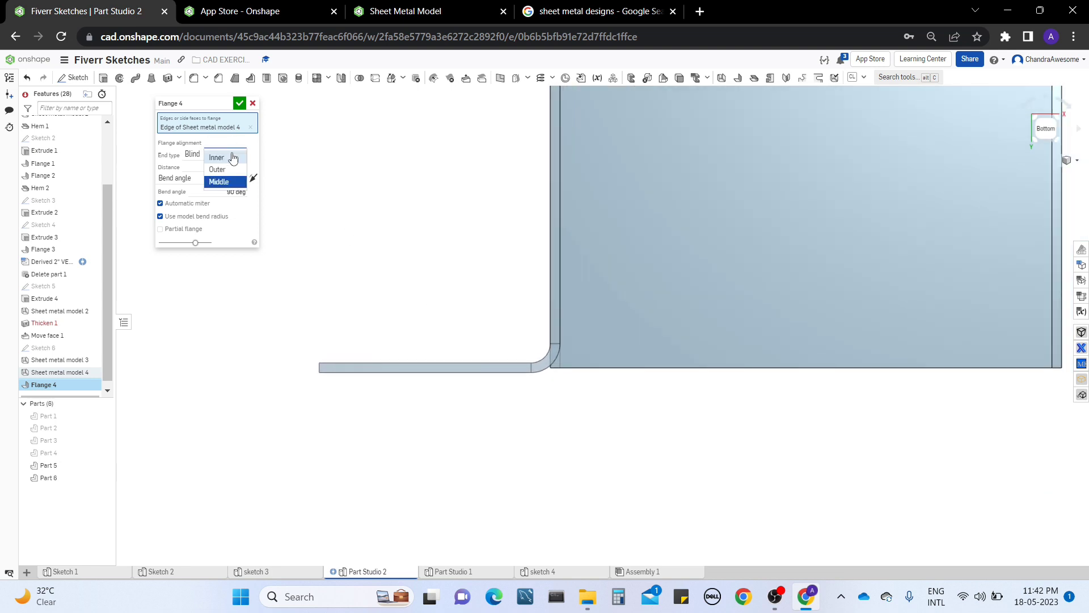
left_click(234, 152)
left_click(237, 145)
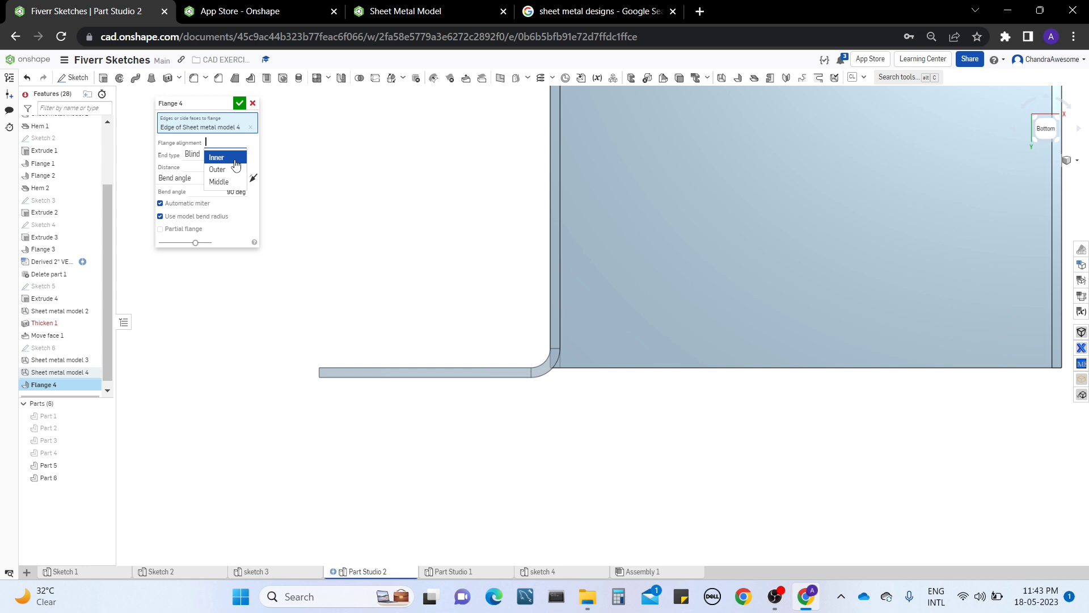
left_click(236, 170)
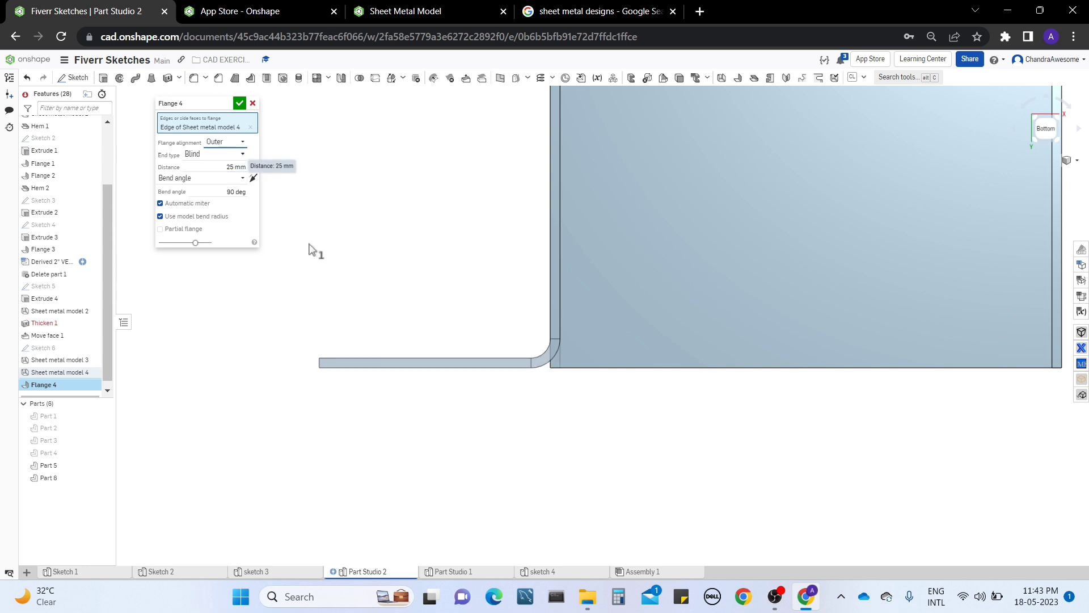
middle_click_drag(401, 279, 369, 328)
right_click_drag(431, 343, 426, 378)
Keep Blind as the flange end type while inspecting the flanged wall.
middle_click_drag(427, 379, 518, 408)
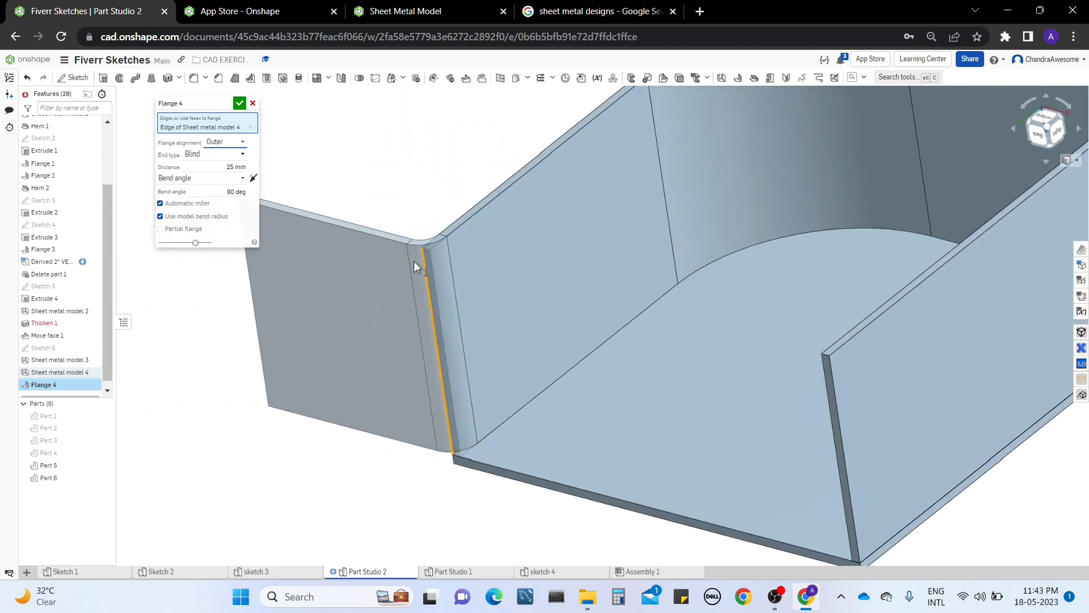
right_click_drag(420, 195, 437, 204)
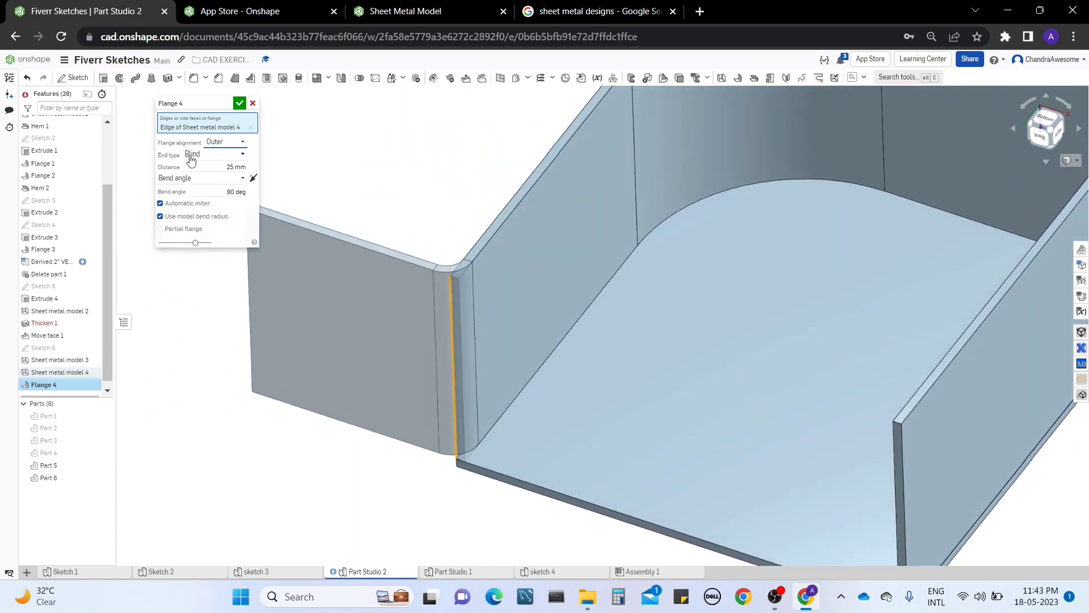
left_click(200, 156)
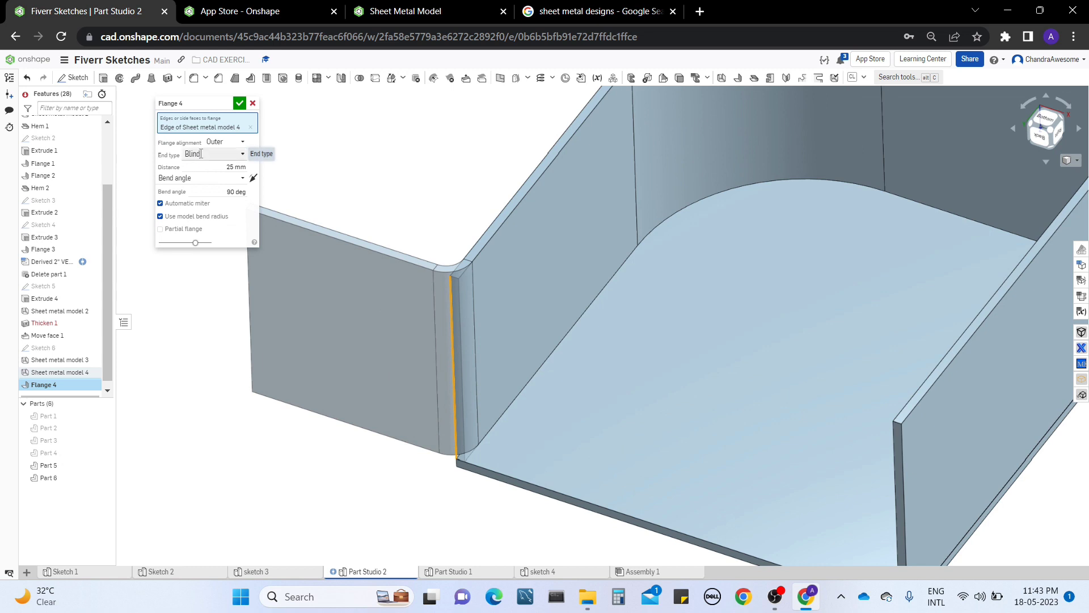
left_click(422, 203)
middle_click_drag(423, 203, 501, 246)
right_click_drag(612, 335, 559, 260)
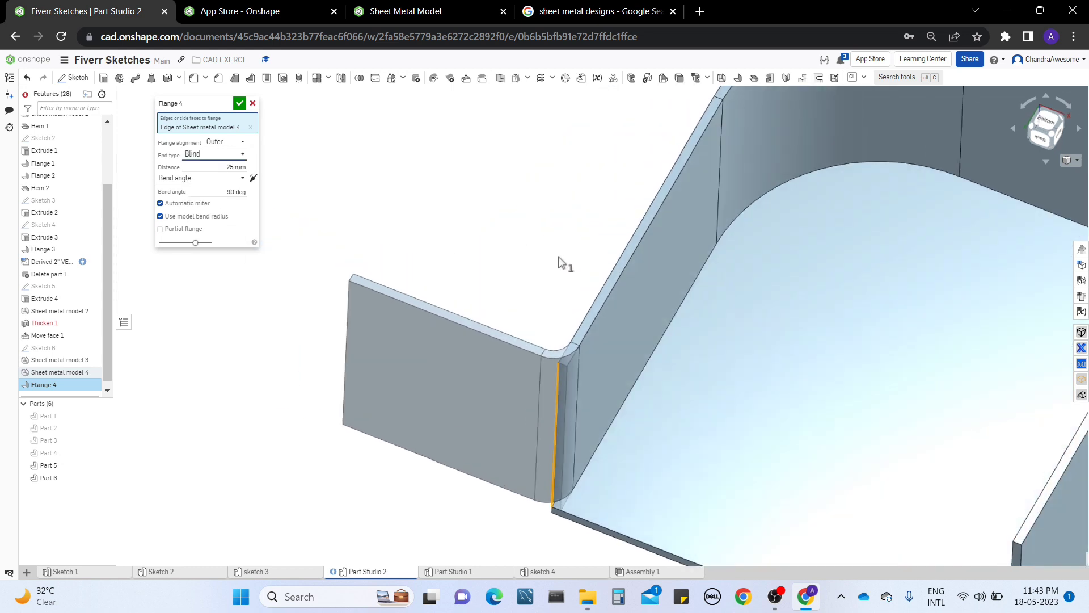
right_click_drag(401, 316, 454, 325)
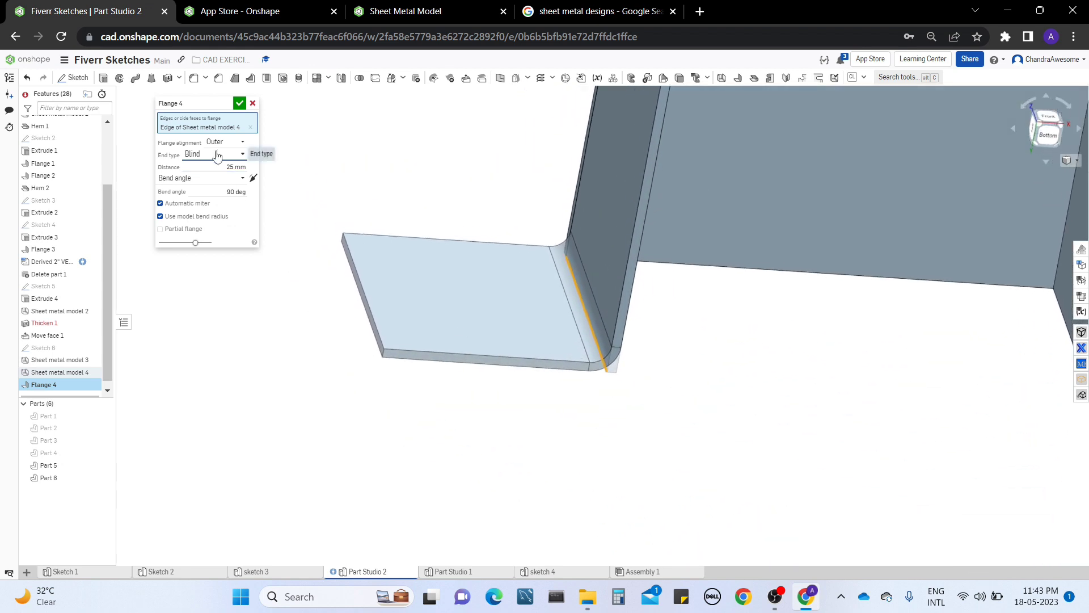
Change the flange distance from 25 mm to 15 mm, then step it up to 16 mm.
left_click(220, 166)
key("Down")
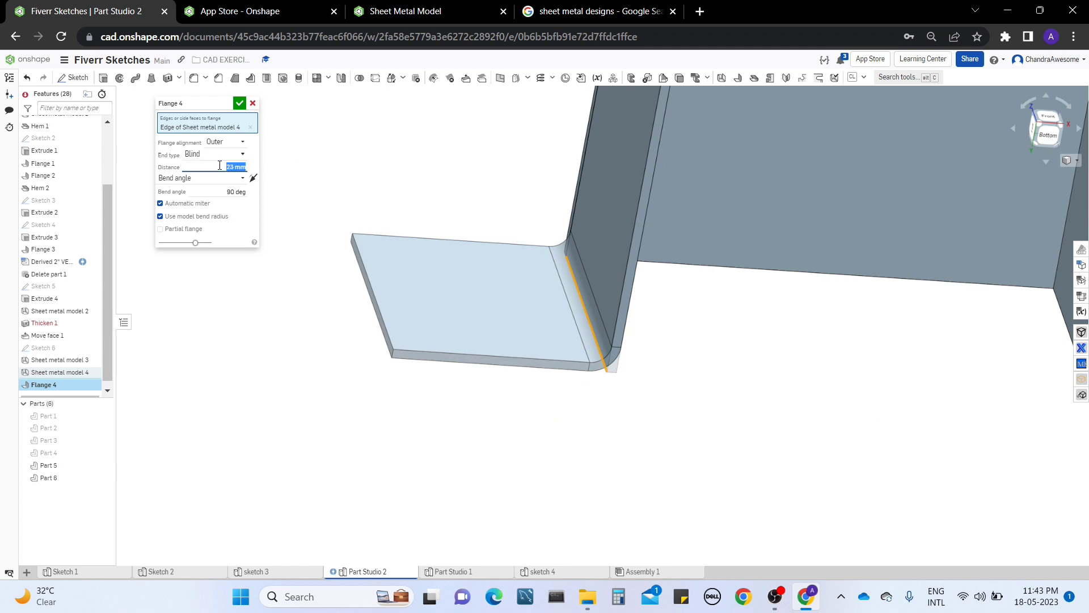
type("15")
key("Return")
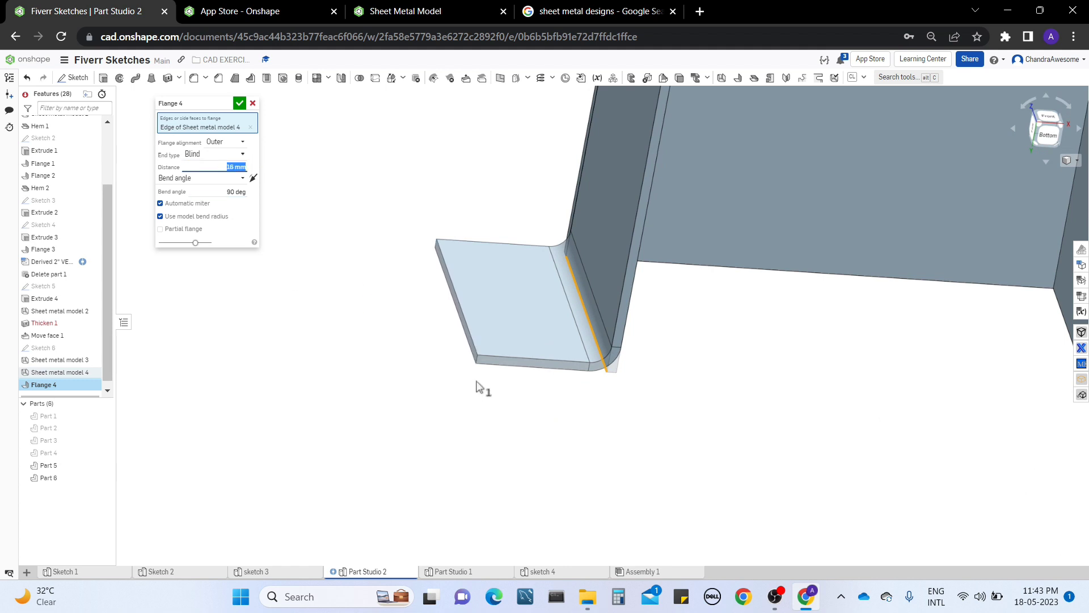
key("Up")
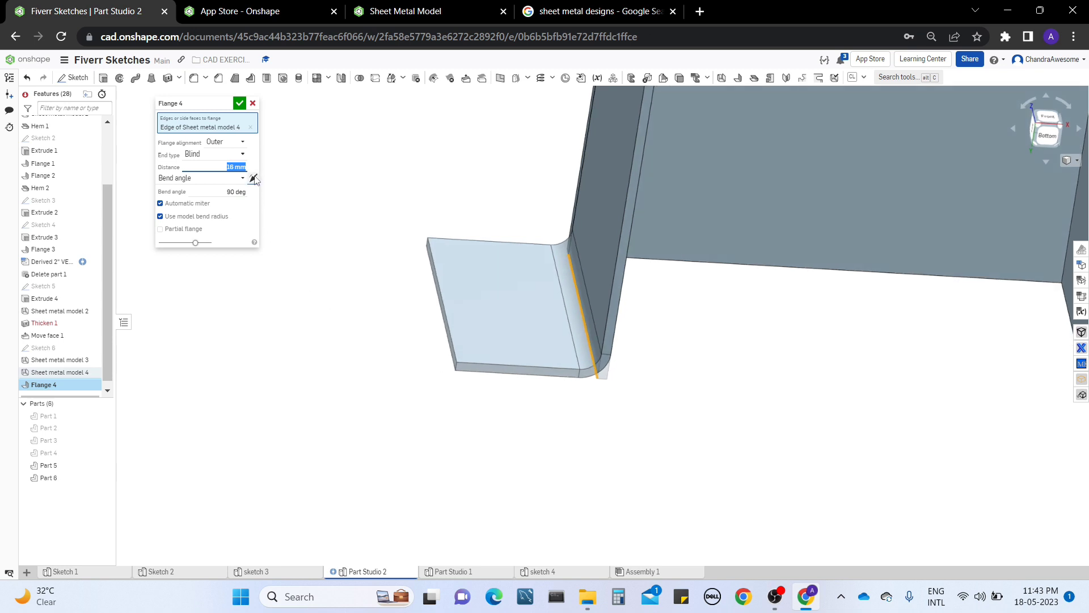
middle_click_drag(397, 355, 510, 369)
left_click(196, 153)
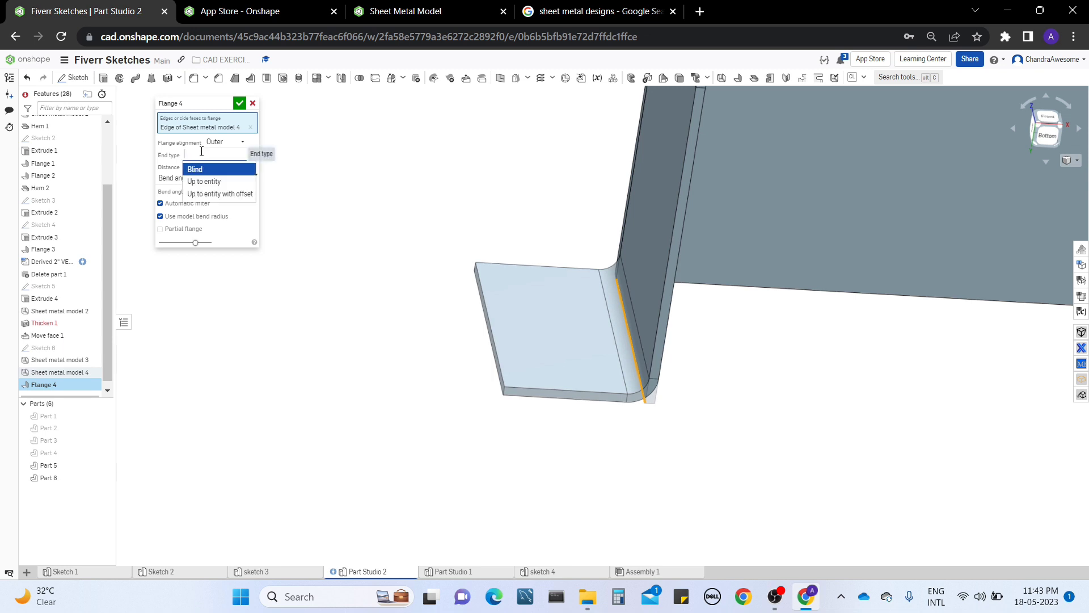
left_click(201, 180)
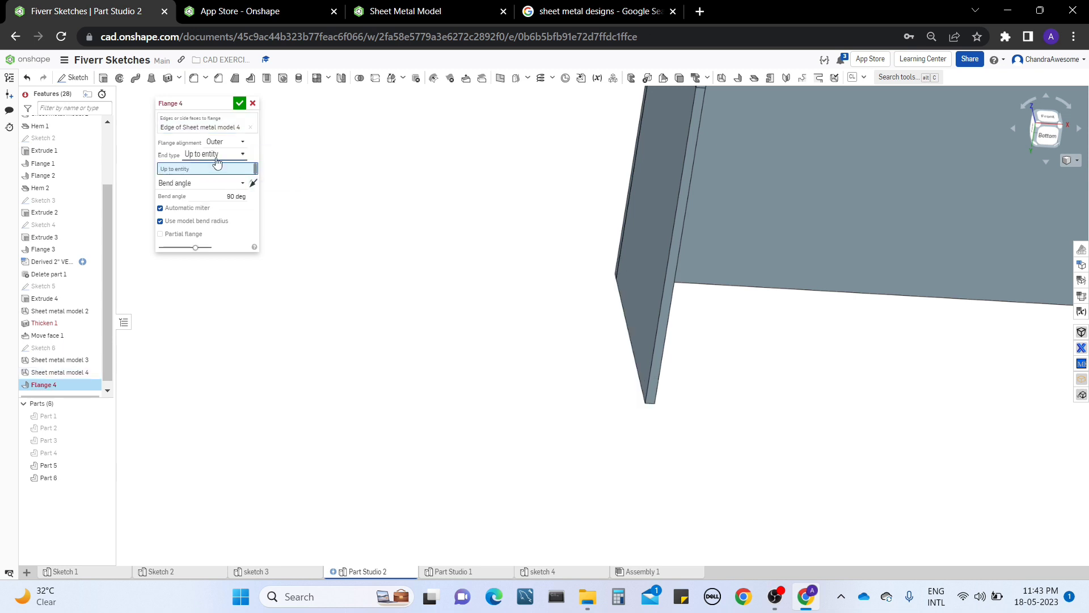
left_click(216, 155)
left_click(212, 195)
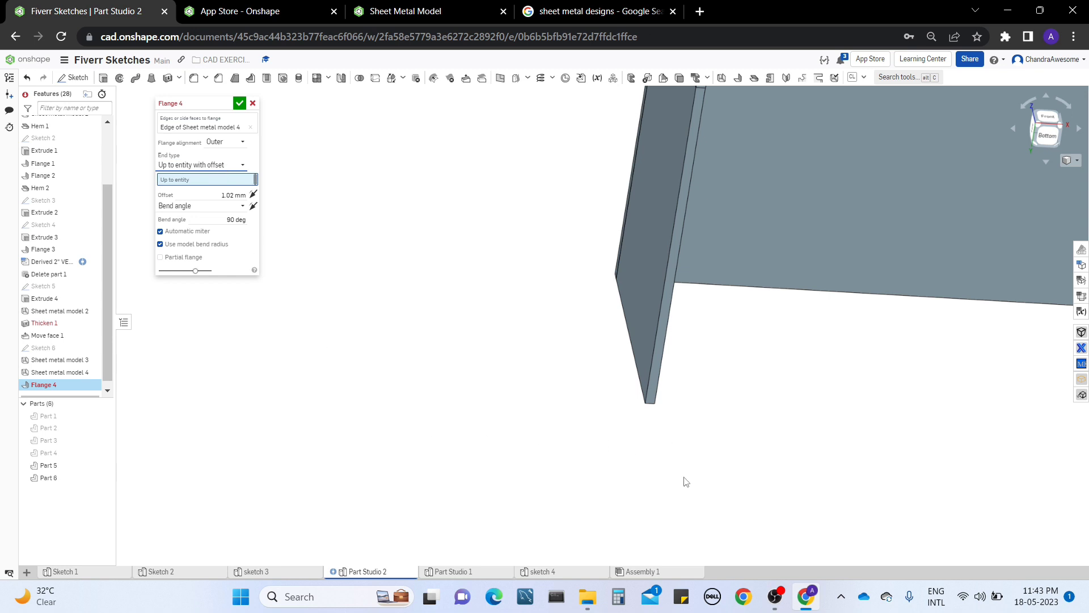
left_click(221, 166)
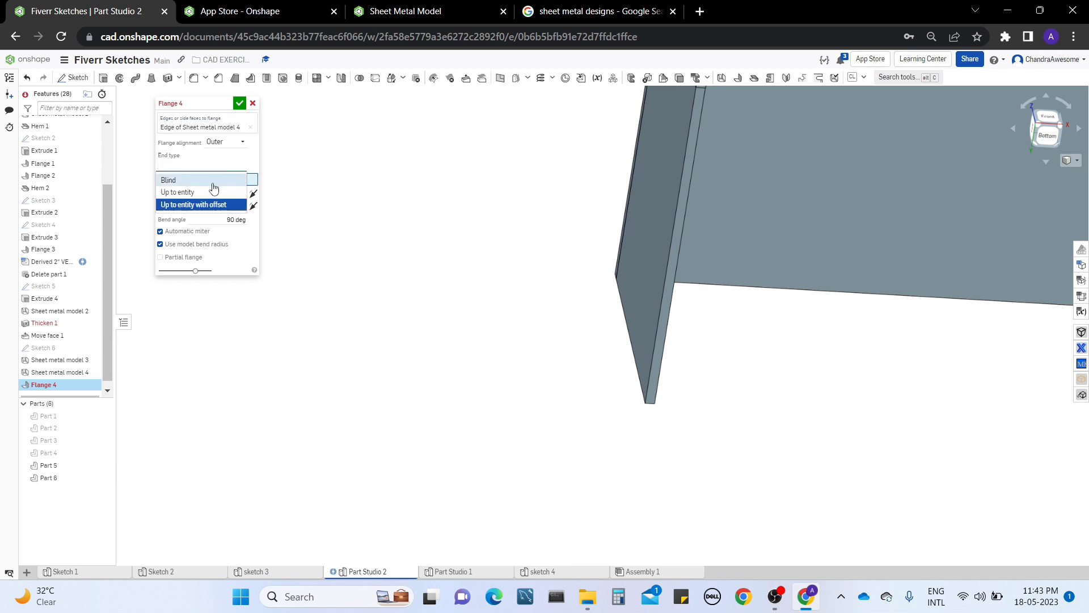
left_click(214, 181)
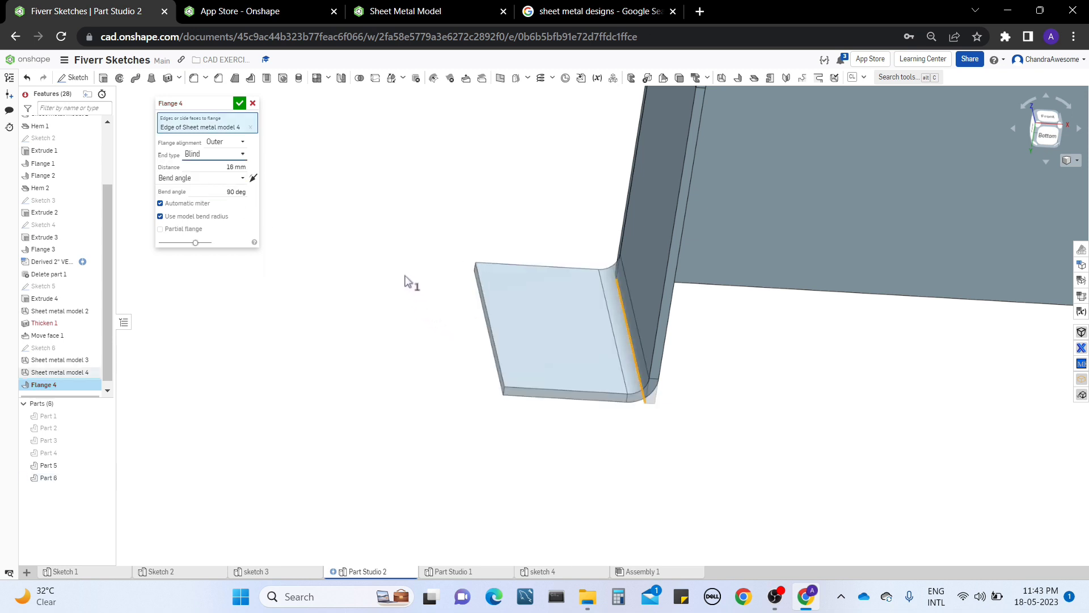
middle_click_drag(406, 282, 362, 280)
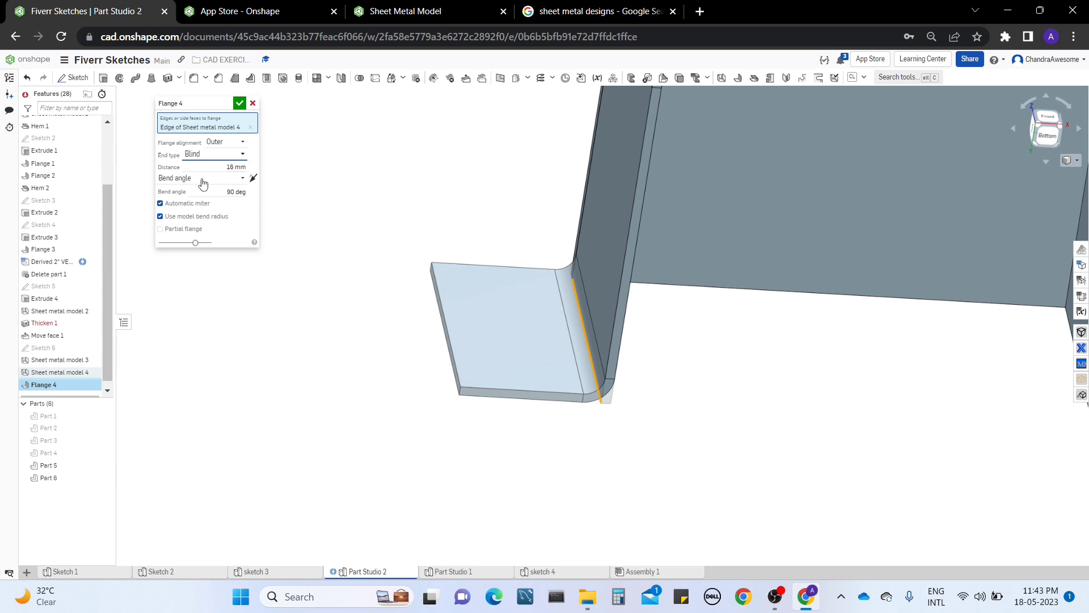
mouse_move(512, 345)
right_mouse_down()
mouse_move(519, 297)
mouse_move(518, 348)
right_mouse_up()
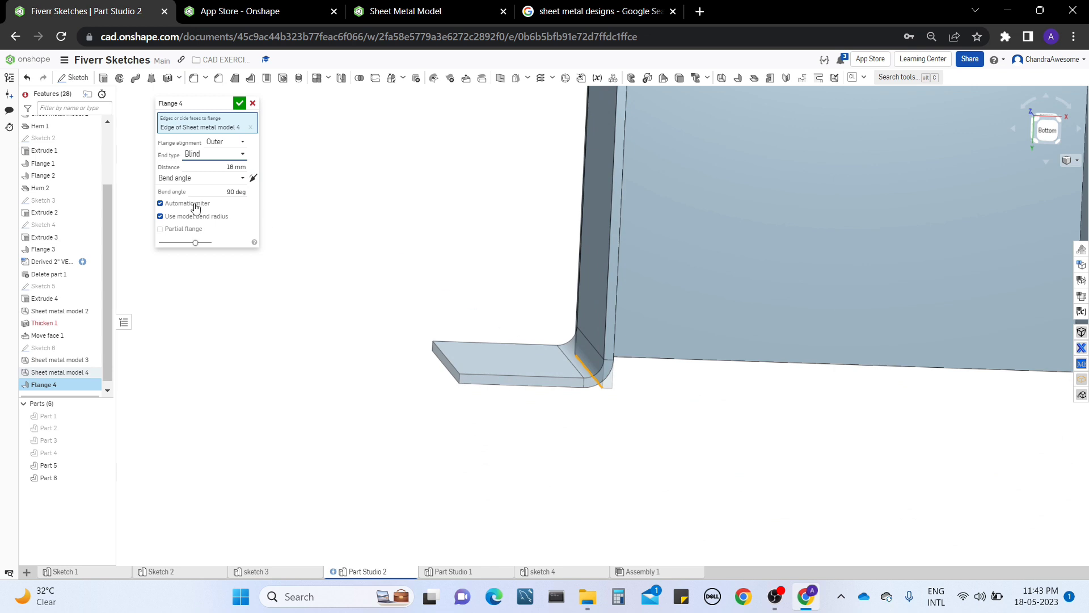
Set the bend angle to 150 deg, then change it to 70 deg.
left_click(224, 192)
type("150")
key("Return")
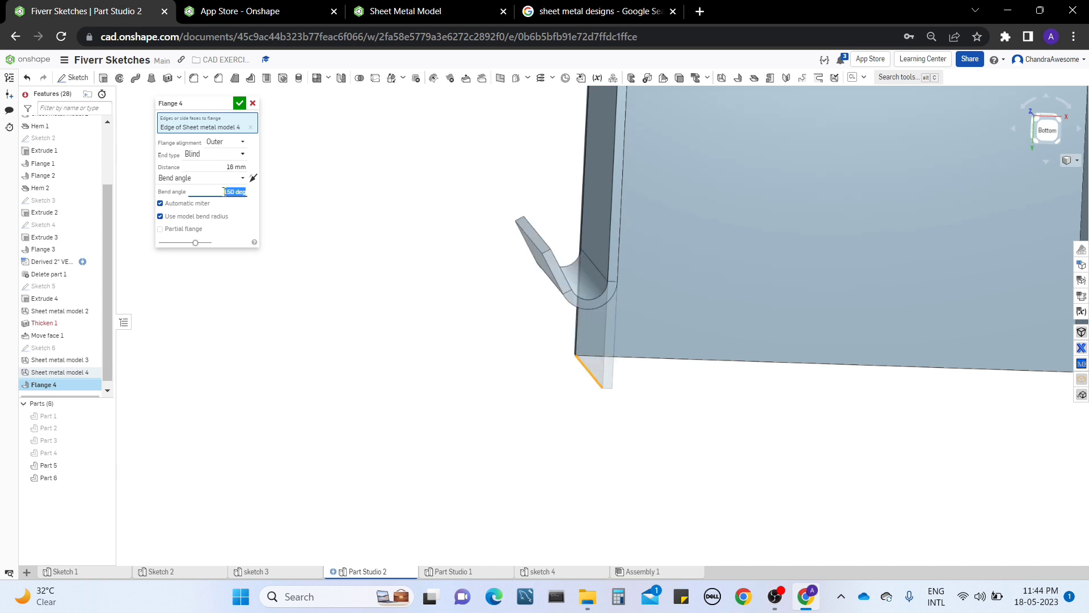
mouse_move(503, 297)
right_mouse_down()
mouse_move(474, 326)
mouse_move(475, 311)
mouse_move(469, 348)
mouse_move(472, 330)
right_mouse_up()
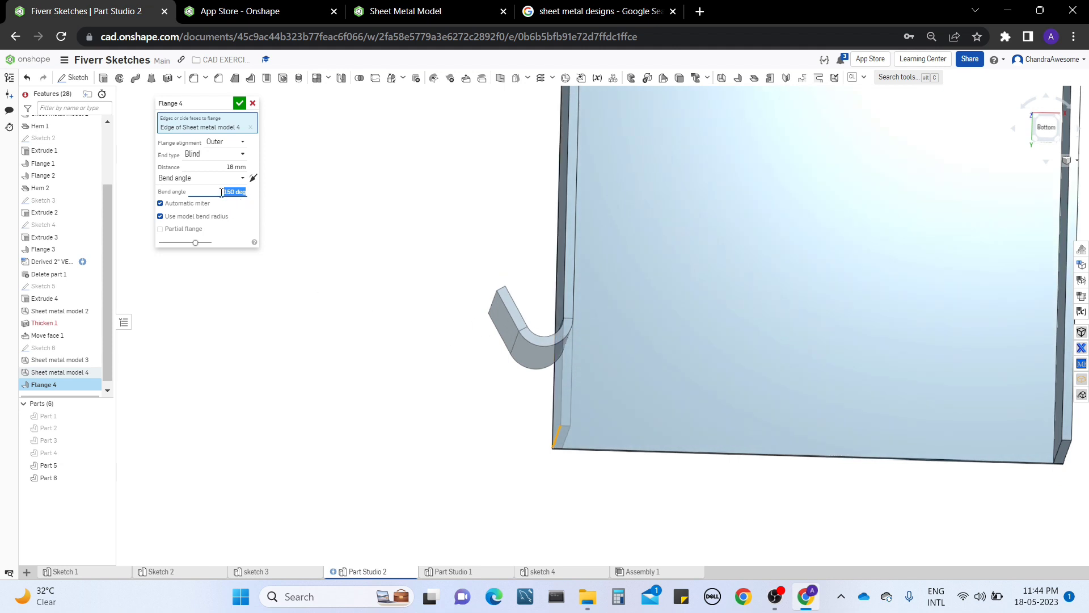
type("70")
key("Return")
right_click_drag(326, 250, 448, 333)
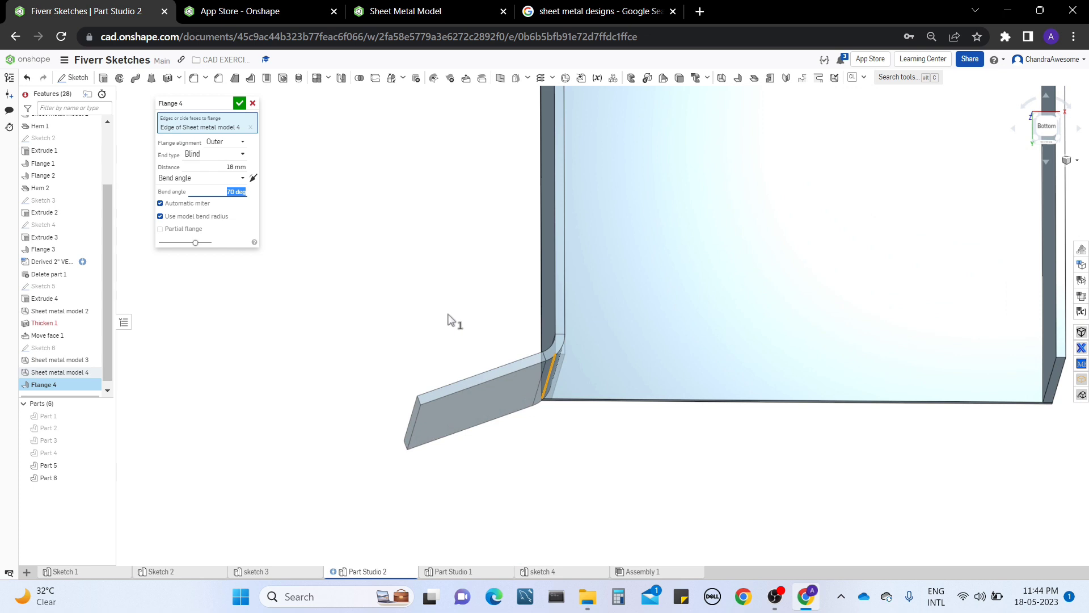
Flip the flange to the opposite side and back, then check the angle control options.
left_click(253, 178)
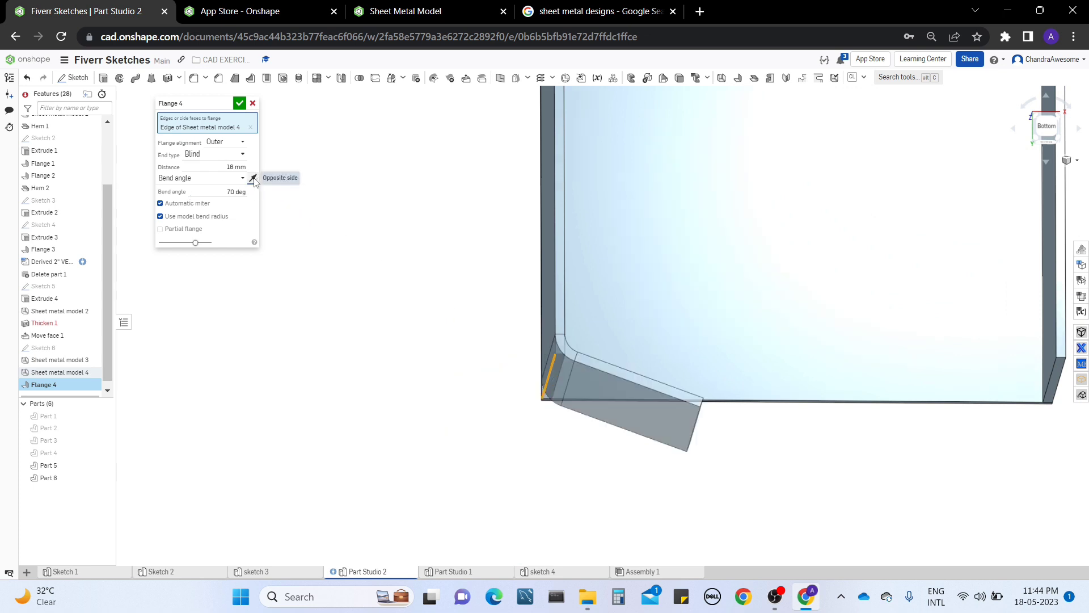
left_click(253, 178)
left_click(231, 178)
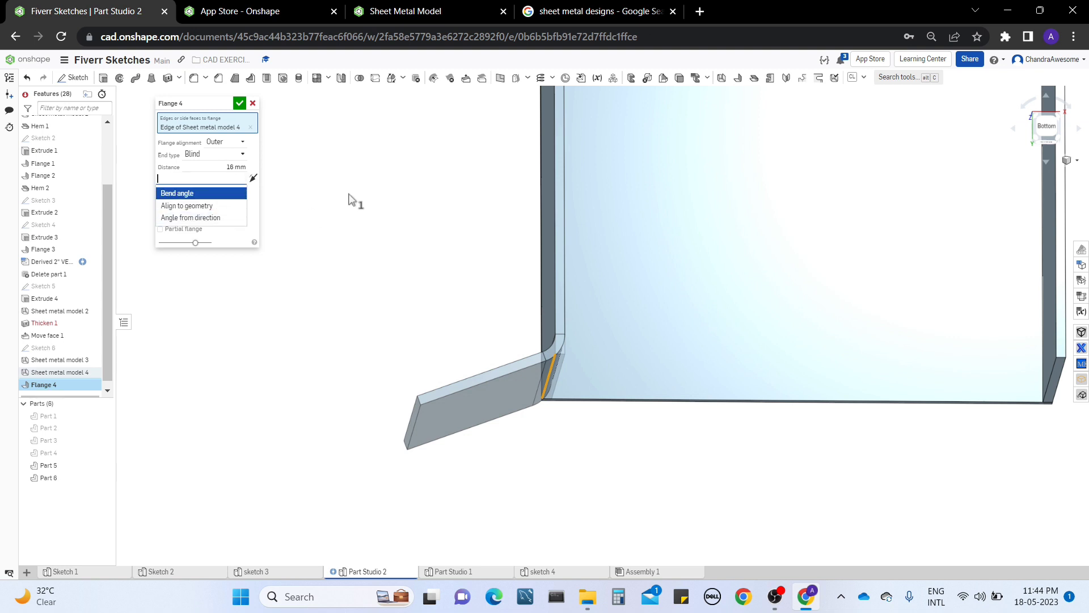
left_click(229, 206)
right_click_drag(683, 403, 567, 257)
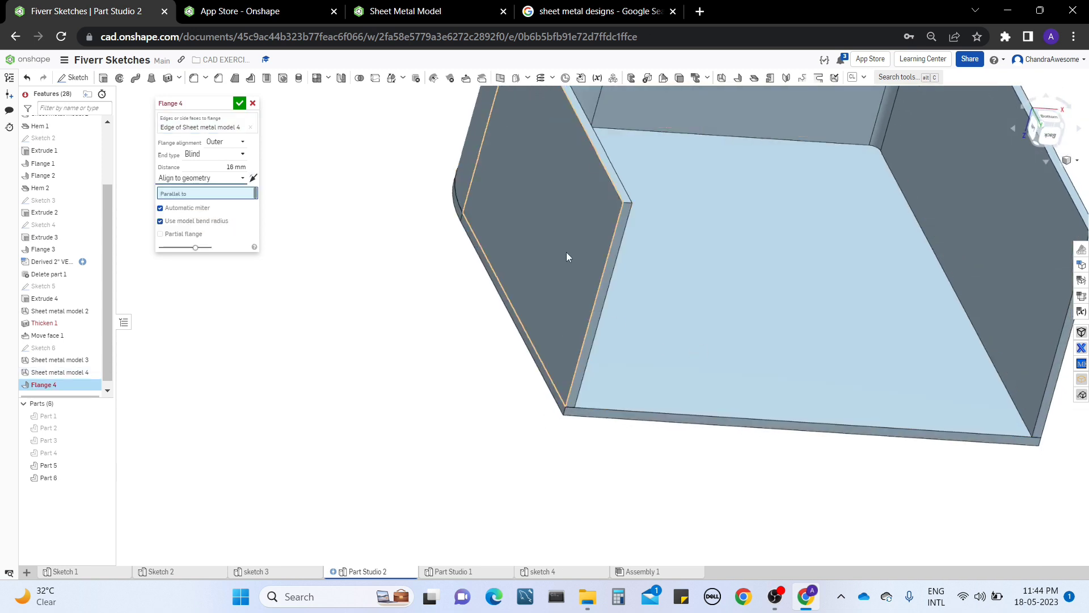
left_click(567, 253)
left_click(566, 253)
right_click_drag(443, 274, 507, 368)
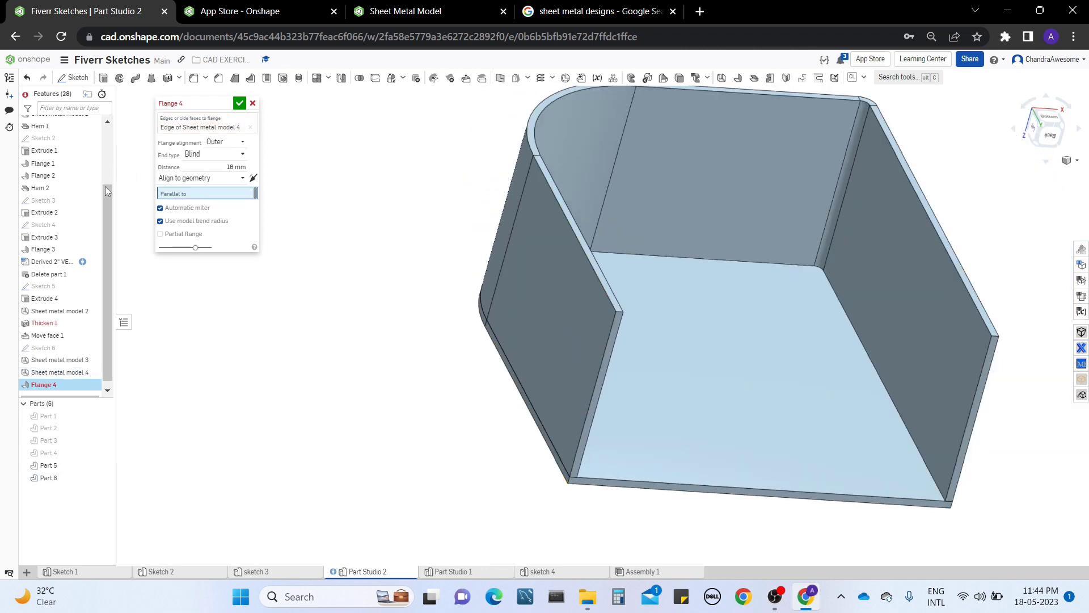
scroll(102, 202, "up", 3)
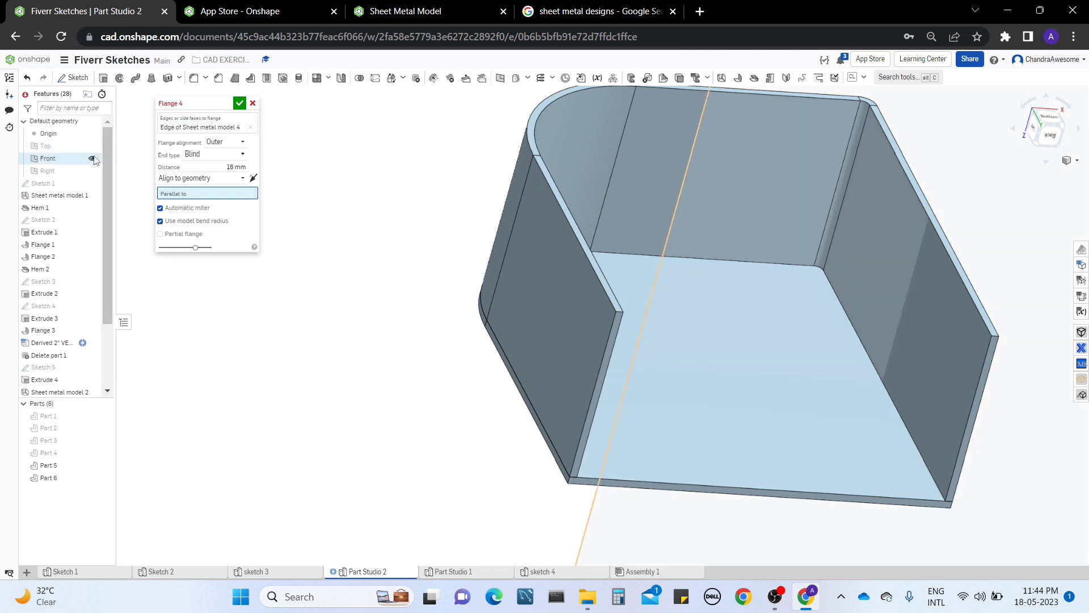
right_click_drag(851, 219, 696, 236)
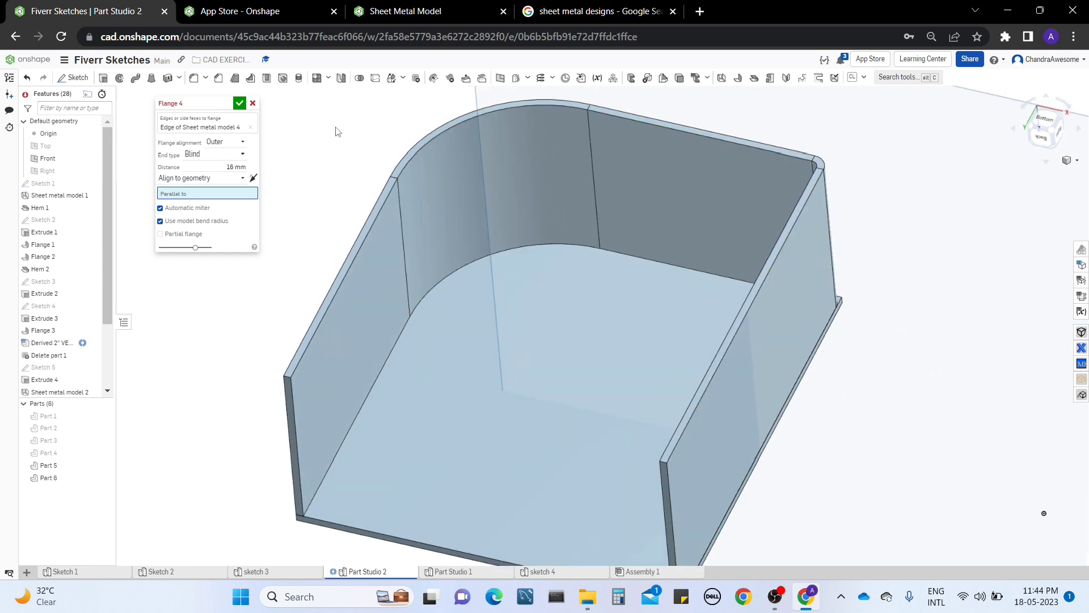
middle_click_drag(340, 134, 438, 259)
left_click(584, 182)
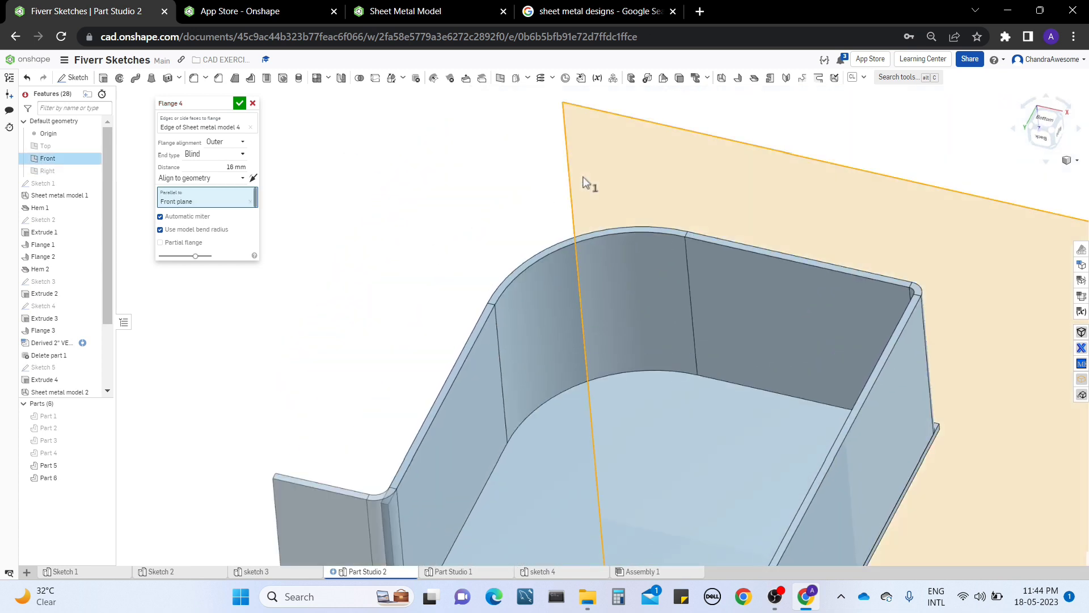
middle_click_drag(510, 212, 563, 137)
right_click_drag(530, 169, 512, 211)
right_click_drag(401, 340, 434, 288)
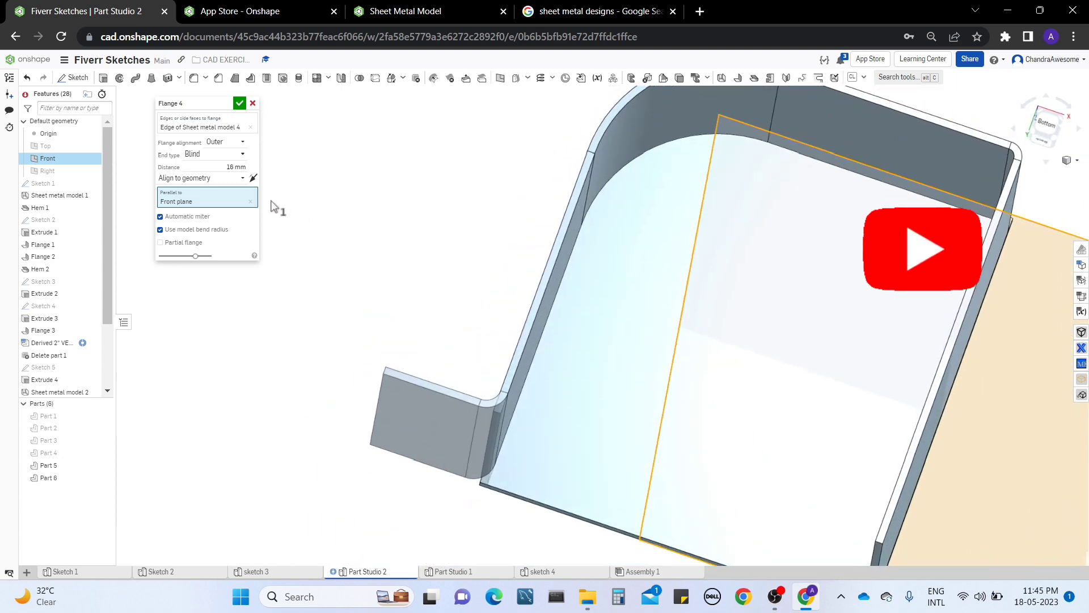
left_click(239, 202)
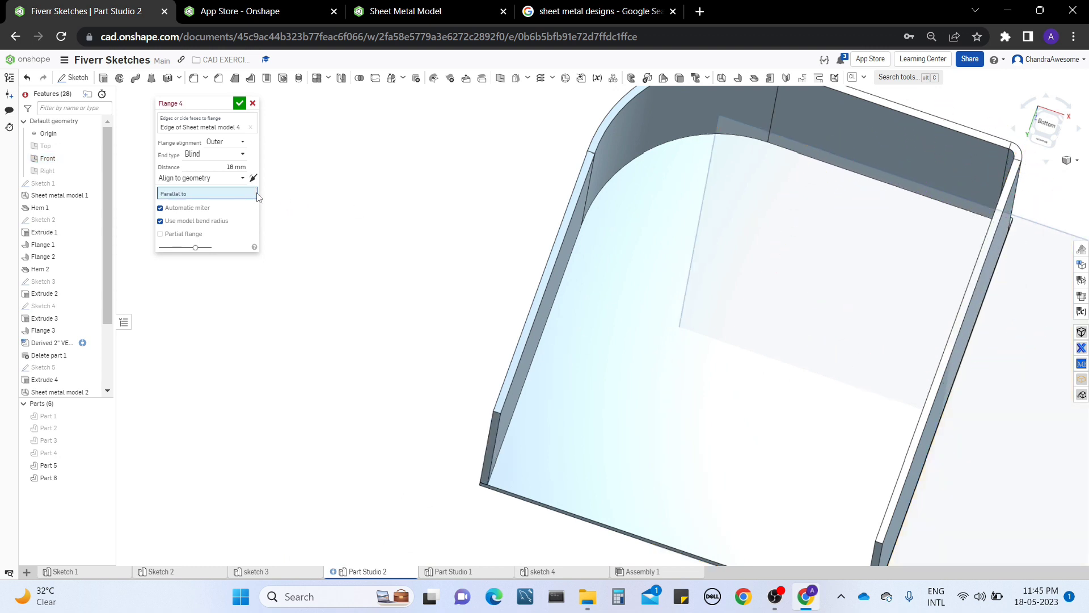
left_click(230, 178)
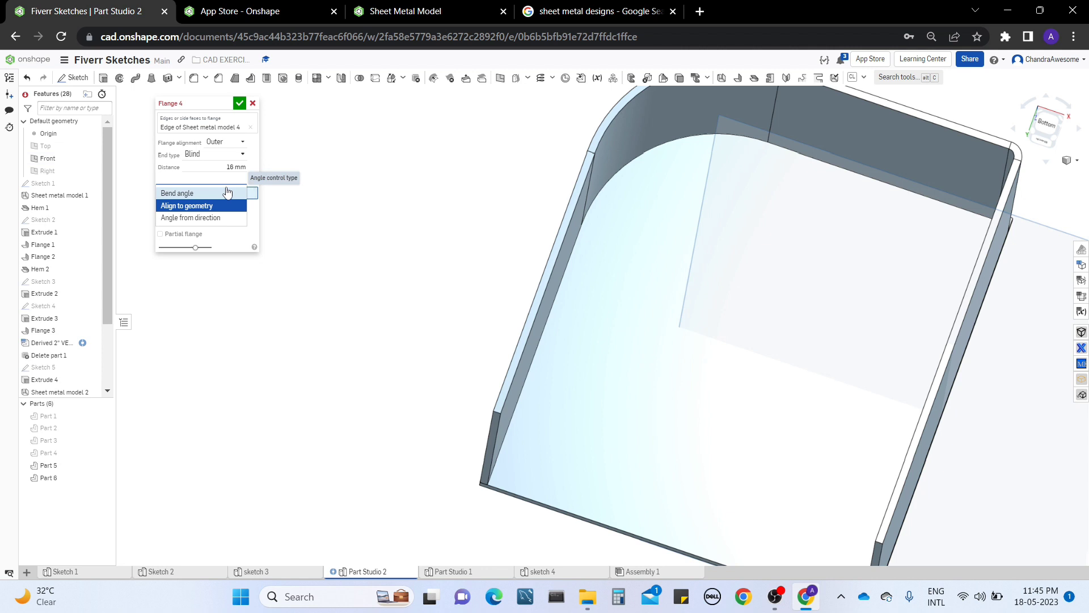
left_click(227, 193)
right_click_drag(461, 328, 430, 329)
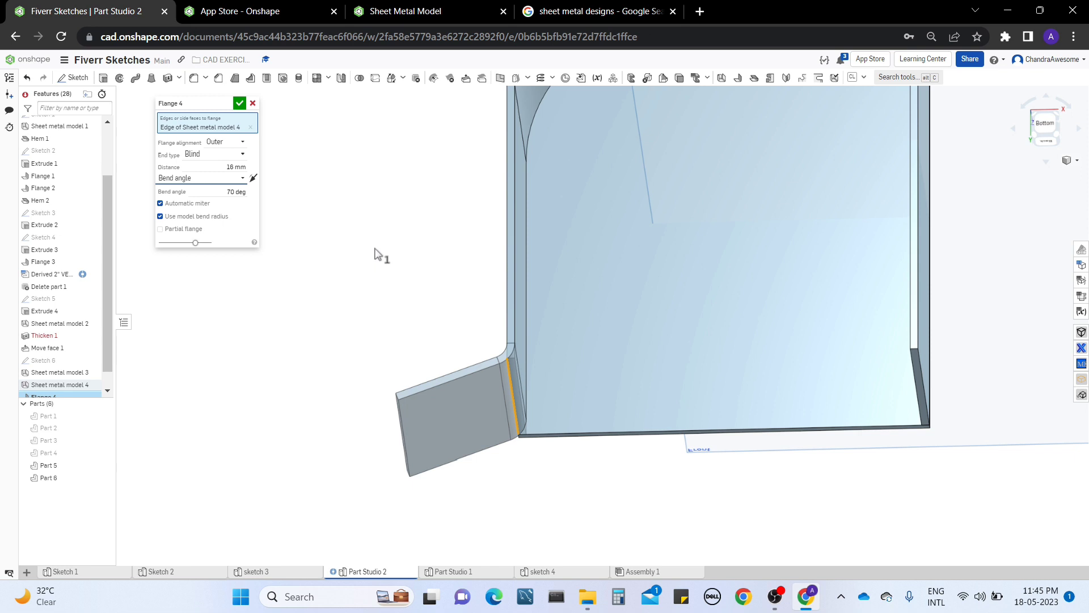
Turn off automatic miter and enter a manual miter angle for the flange.
left_click(207, 208)
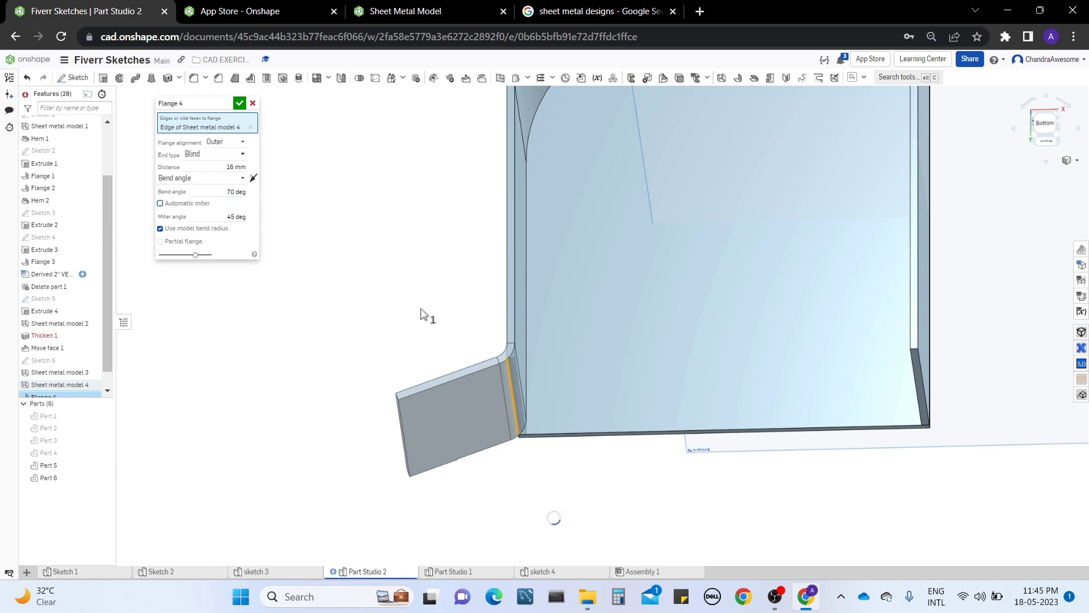
scroll(422, 315, "up", 1)
scroll(443, 341, "down", 3)
right_click_drag(453, 316, 364, 413)
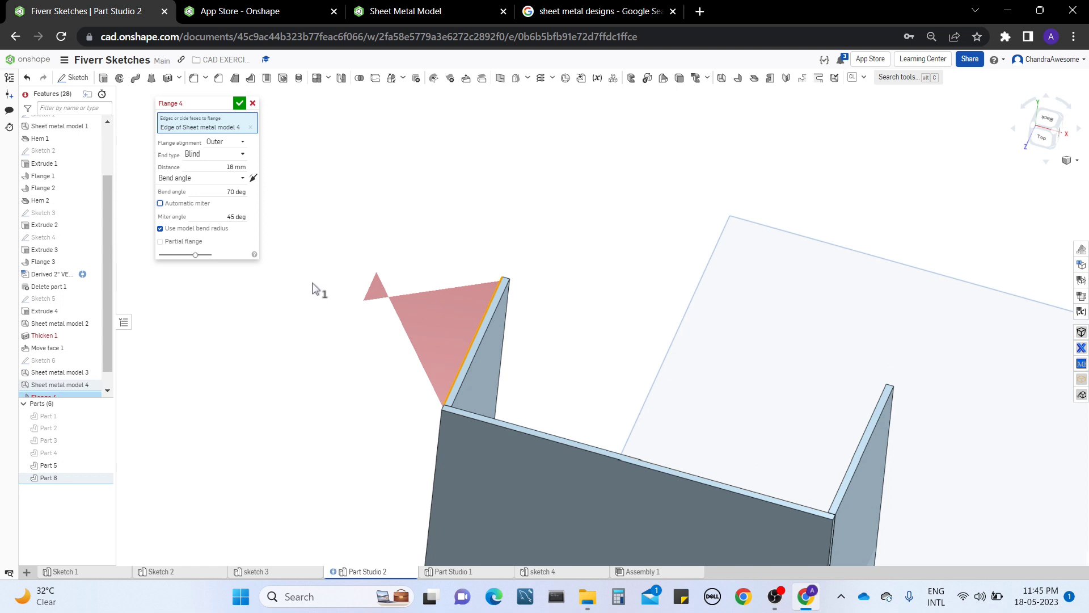
middle_click_drag(323, 194, 323, 209)
right_click_drag(394, 224, 389, 248)
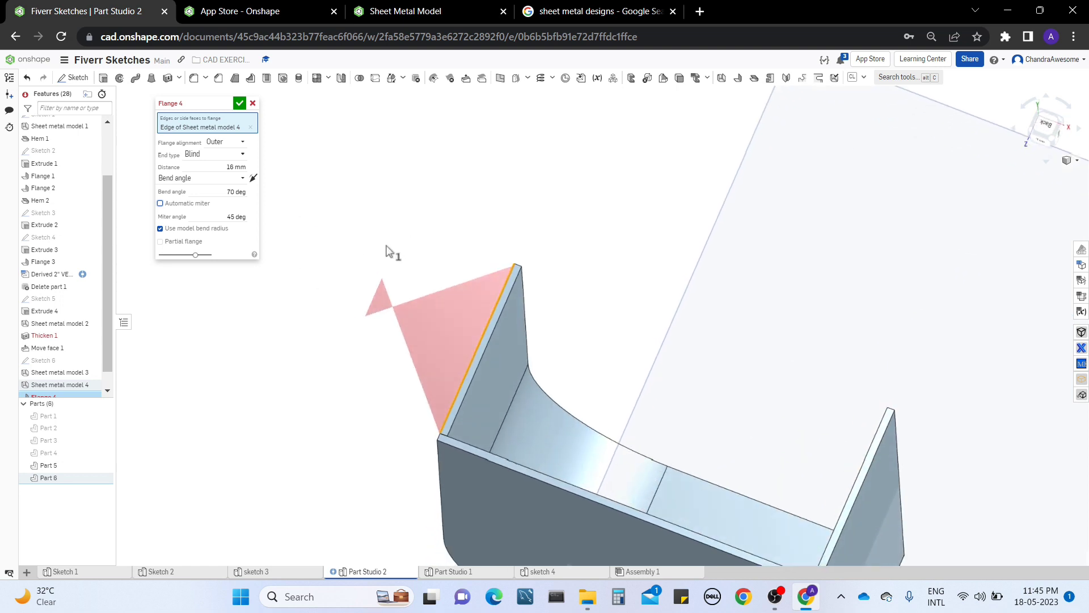
left_click(217, 218)
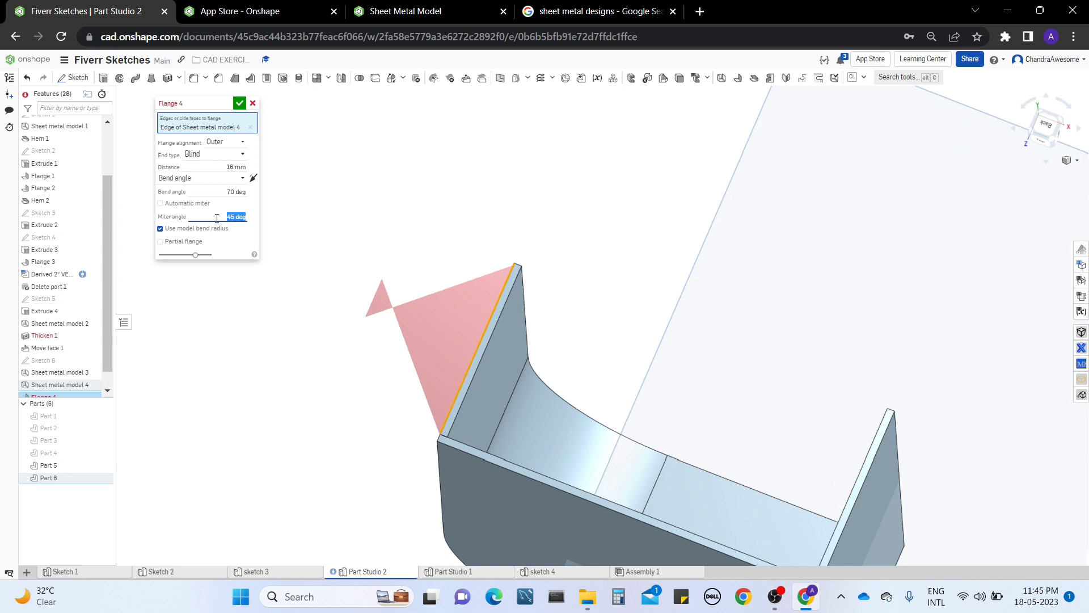
type("6")
type("5")
key("Return")
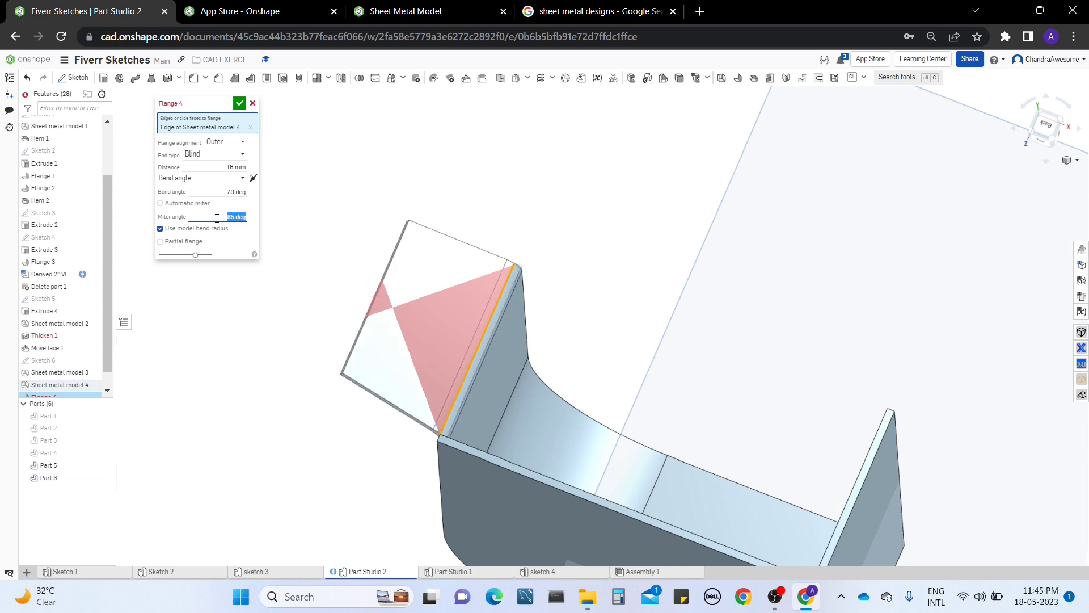
mouse_move(418, 193)
right_mouse_down()
mouse_move(414, 176)
mouse_move(418, 222)
mouse_move(421, 212)
right_mouse_up()
middle_click_drag(421, 211, 402, 248)
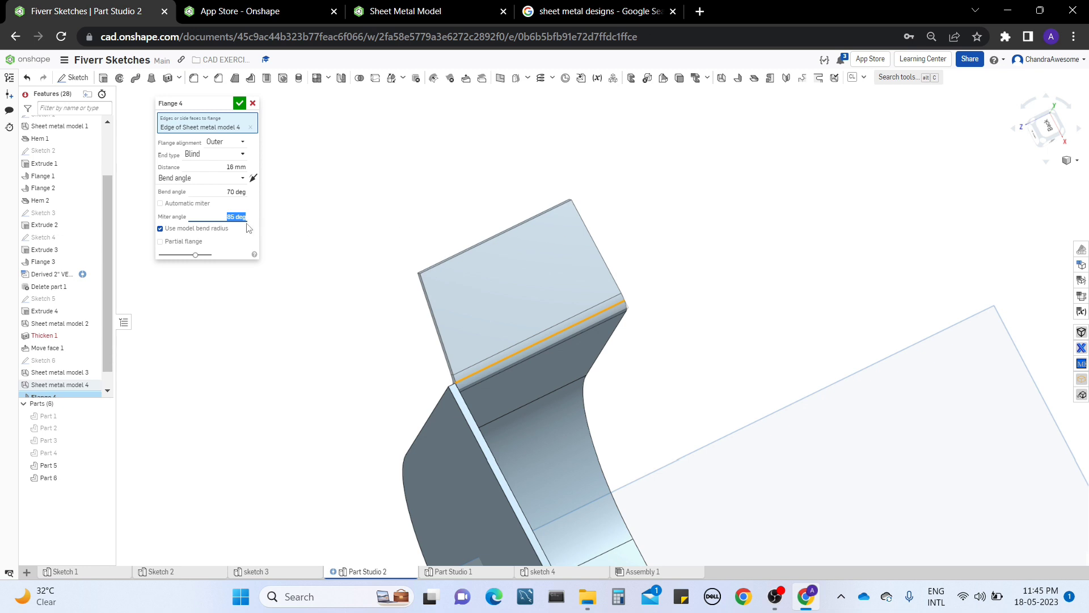
Lower the miter angle step by step, then switch back to automatic miter.
key("Down")
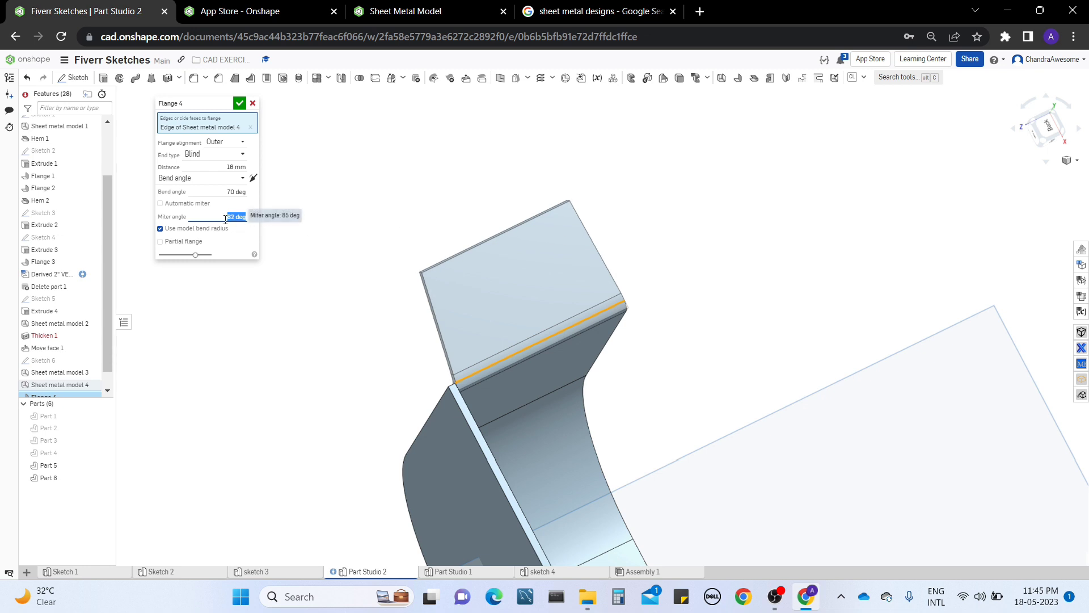
key("Down")
key("Down")
key("Down")
key("Down")
key("Down")
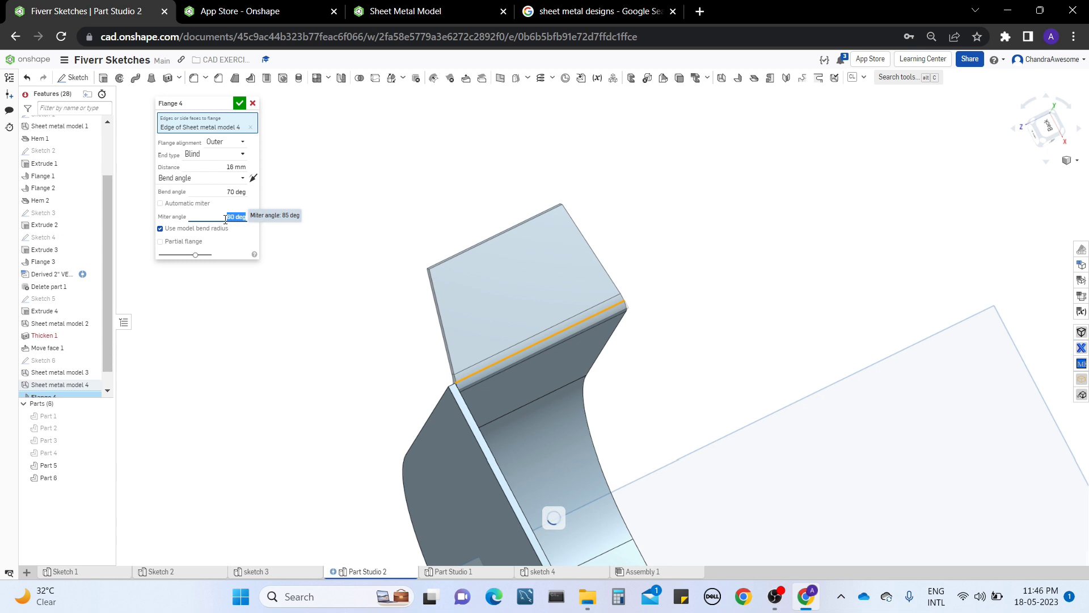
key("Down")
key("Down")
key("Down")
key("Down")
key("Down")
key("Down")
right_click_drag(744, 233, 706, 267)
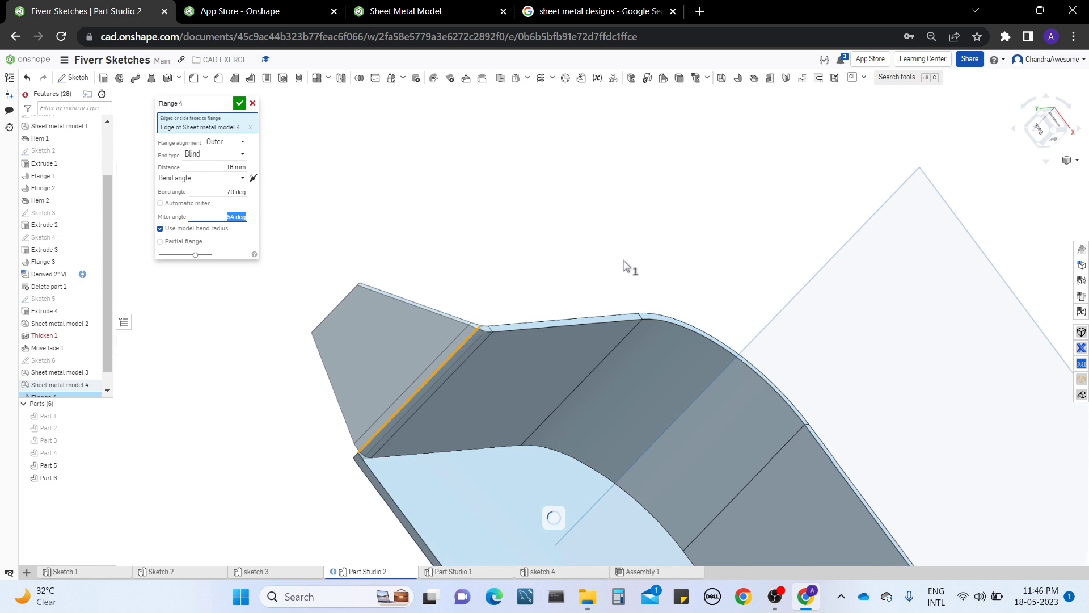
middle_click_drag(647, 290, 657, 241)
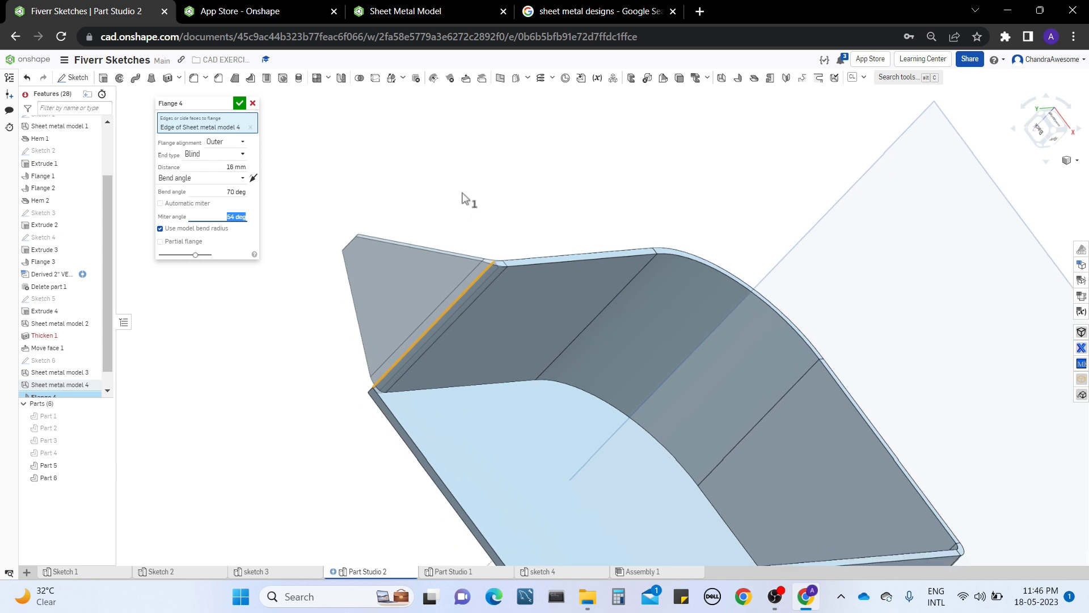
left_click(199, 204)
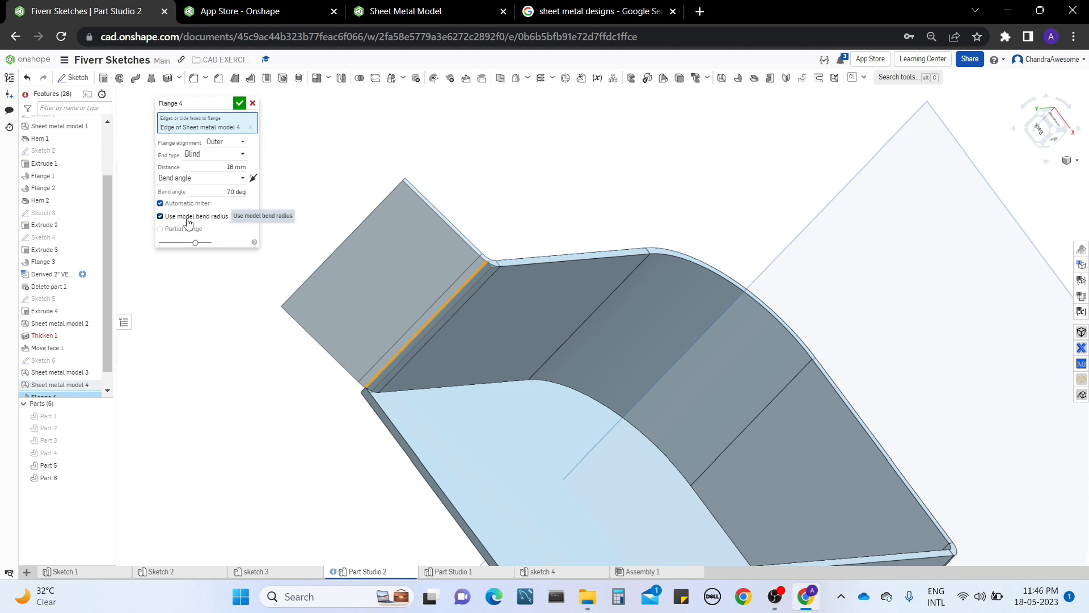
Give Flange 4 its own 2 mm bend radius and confirm the feature.
left_click(220, 222)
right_click_drag(713, 385, 658, 359)
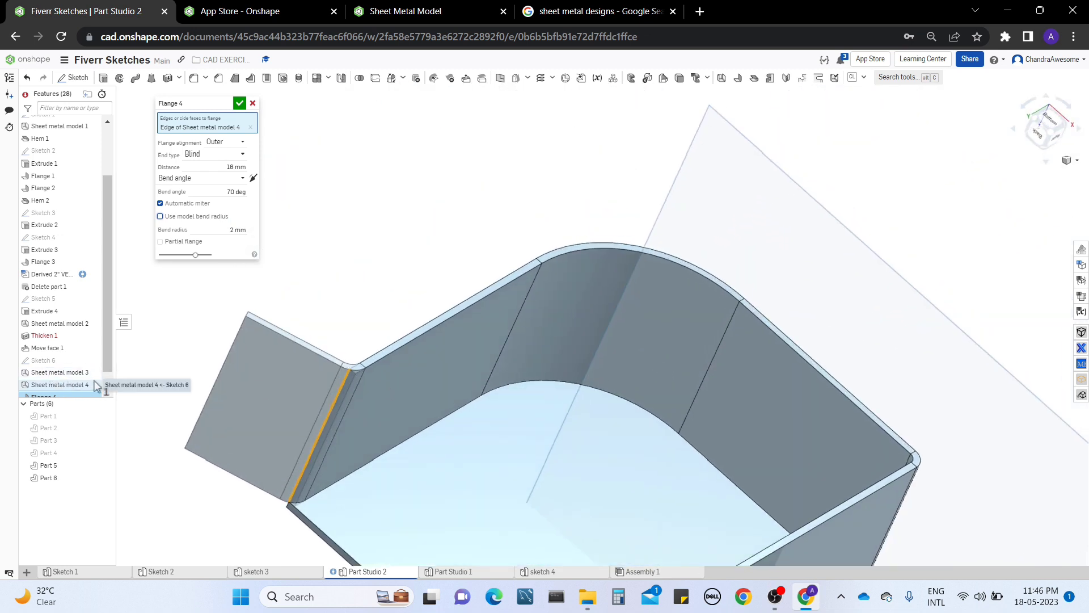
scroll(94, 381, "down", 1)
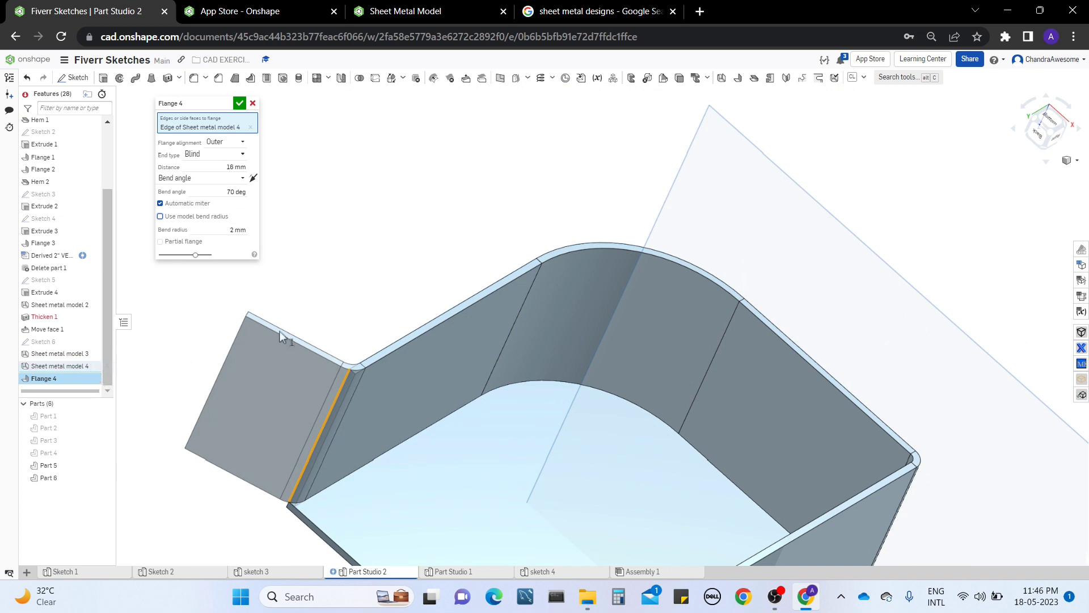
middle_click_drag(279, 332, 276, 189)
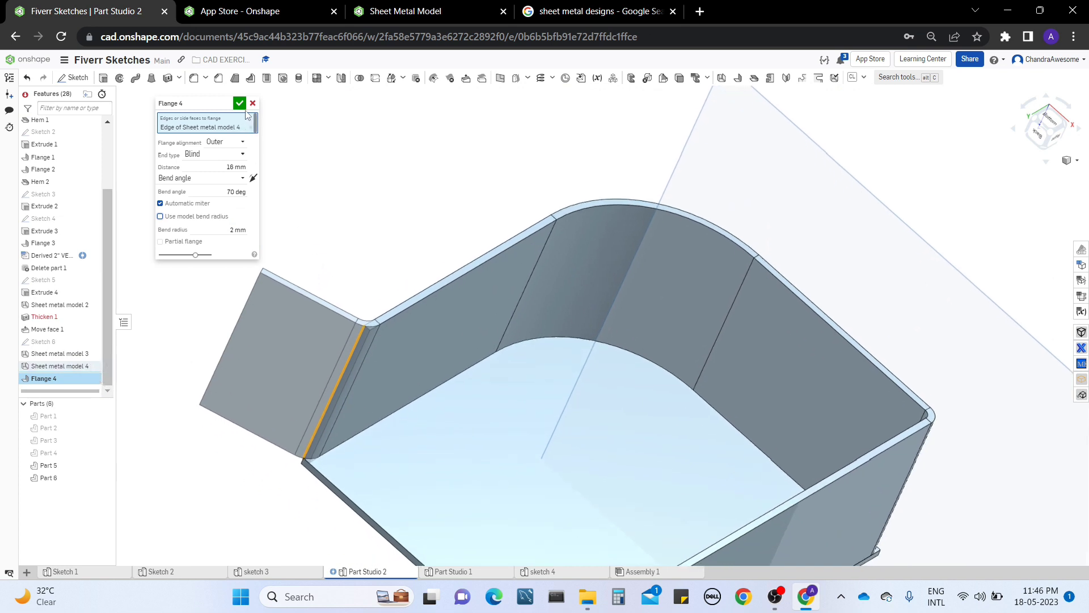
left_click(239, 104)
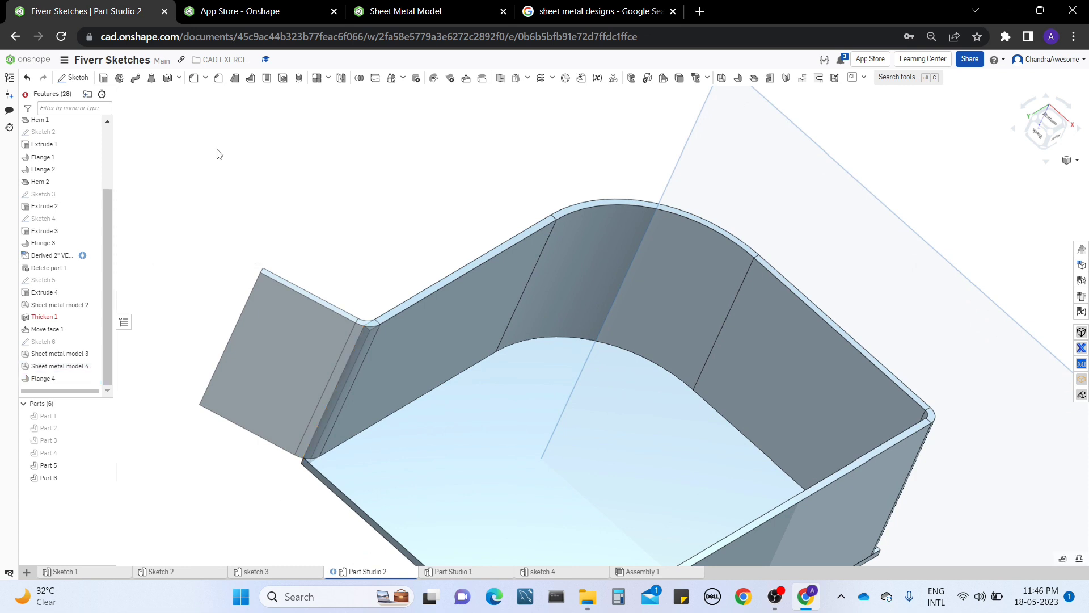
Open and close Sheet metal model 4 for editing, then bring up Flange 4's actions.
right_click(50, 367)
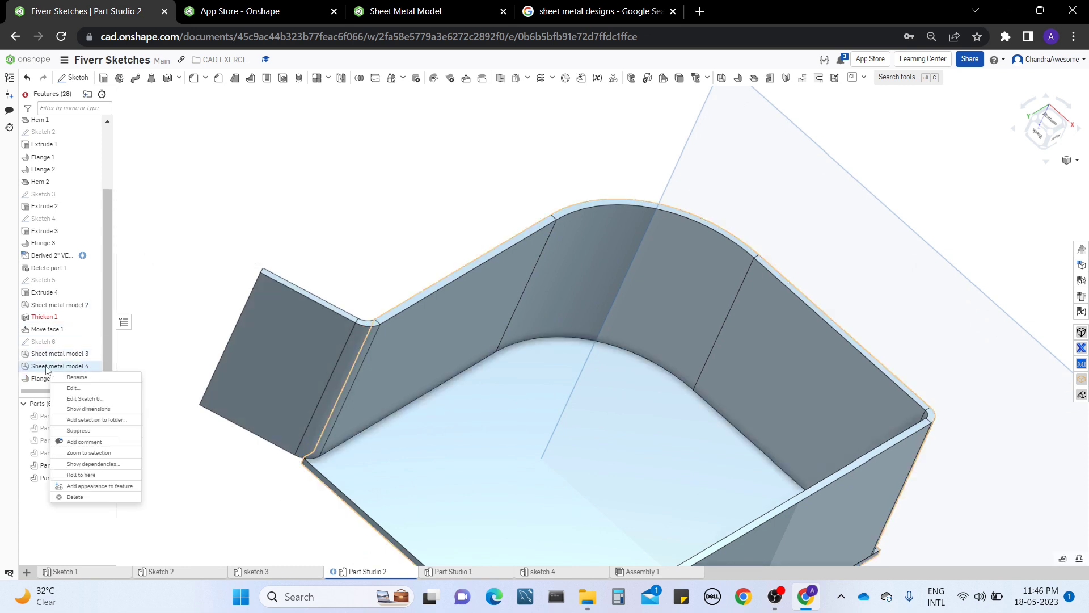
left_click(72, 388)
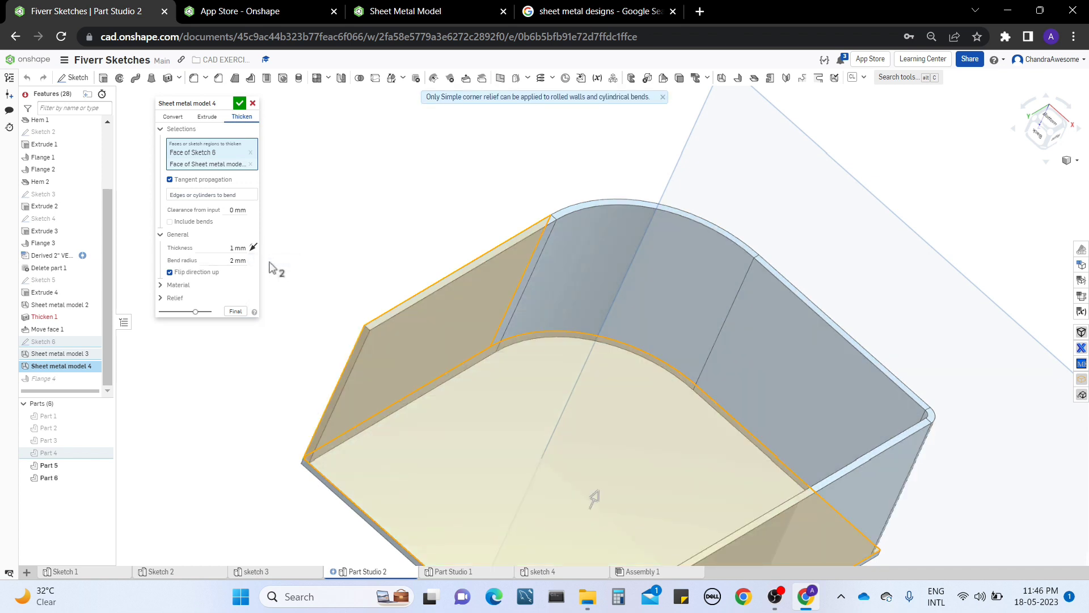
left_click(239, 104)
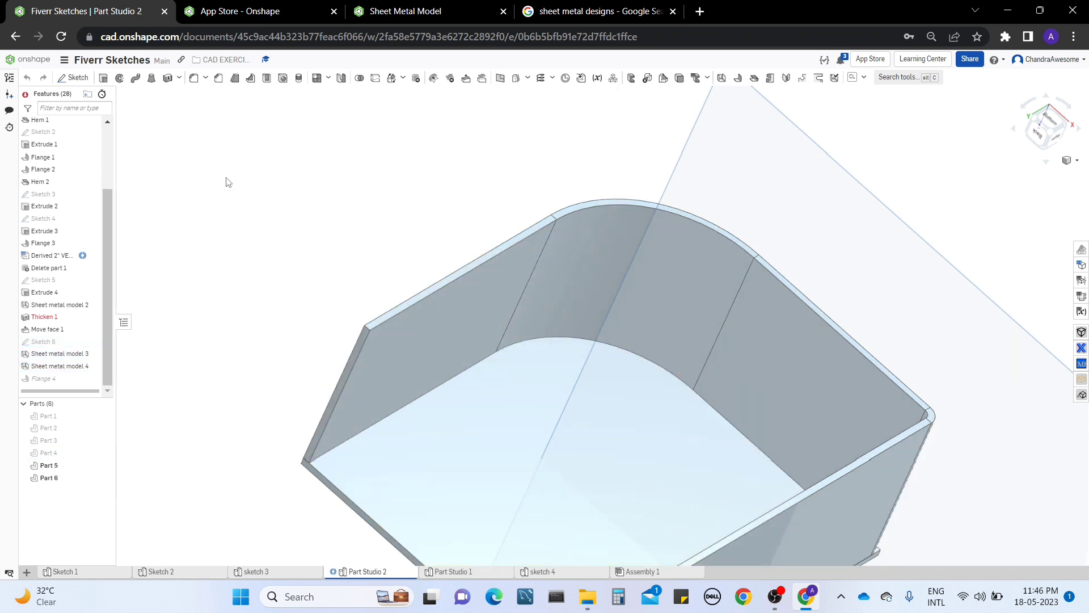
left_click(56, 379)
right_click(63, 381)
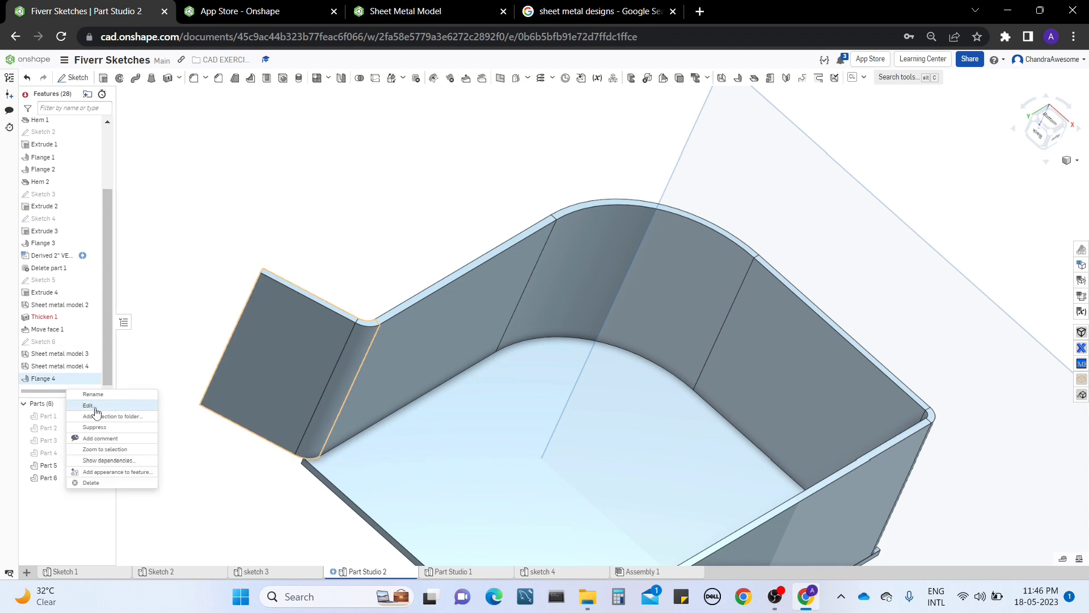
Reopen Flange 4 and raise its bend radius from 2 mm to 5 mm.
left_click(89, 406)
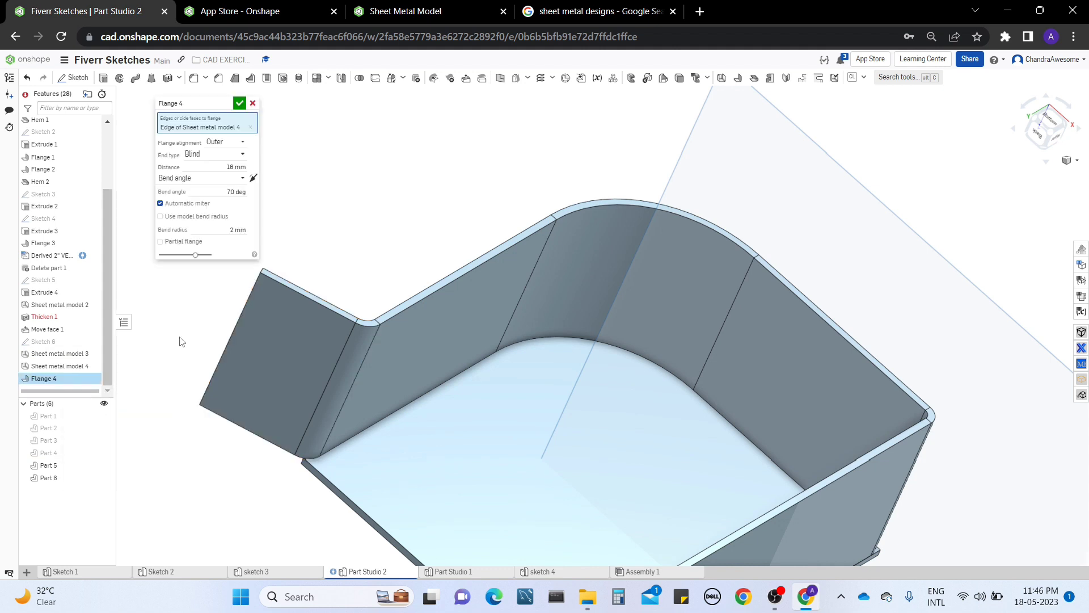
left_click(214, 229)
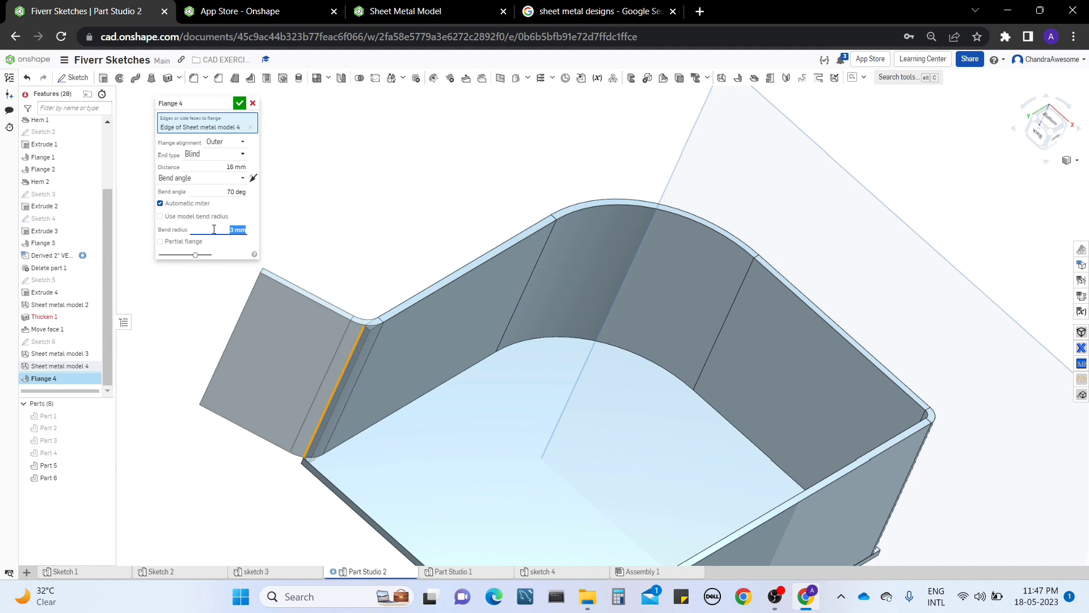
key("Up")
key("Up")
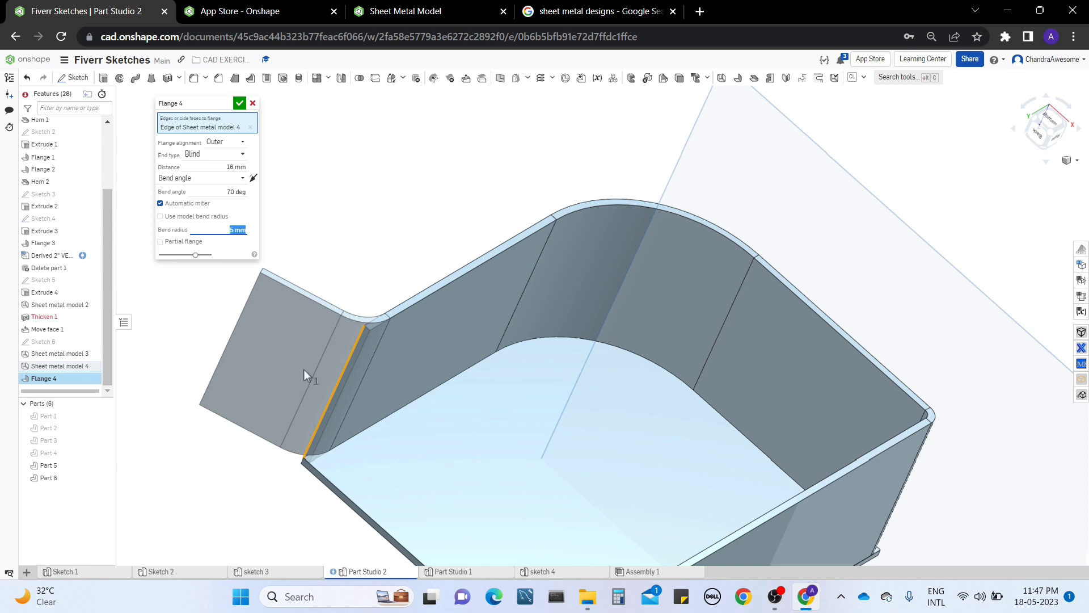
mouse_move(397, 304)
right_mouse_down()
mouse_move(357, 353)
mouse_move(419, 316)
mouse_move(412, 299)
right_mouse_up()
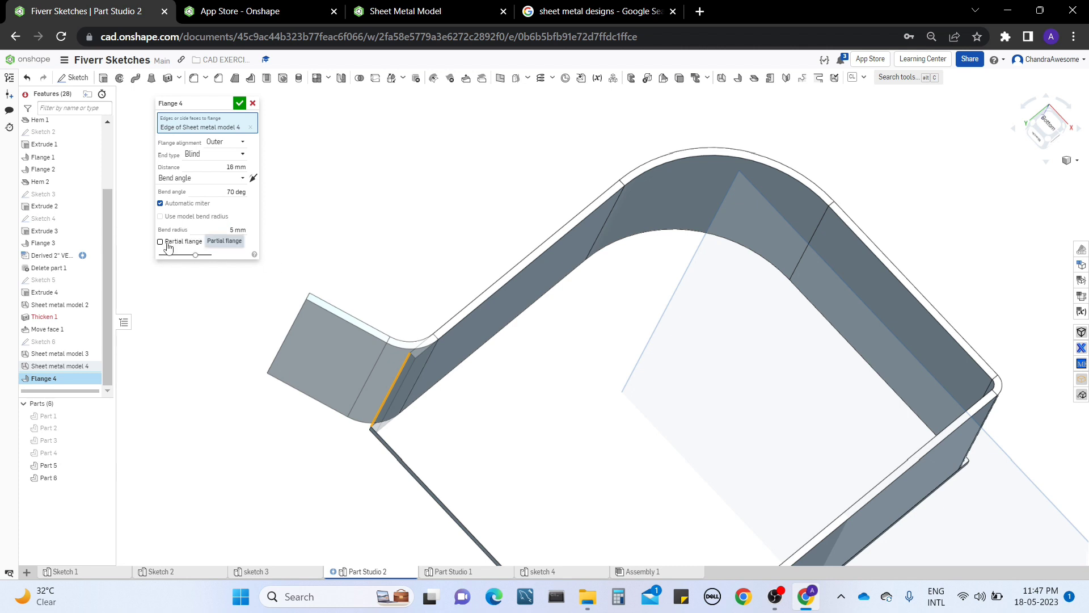
Make Flange 4 partial, dragging its end to a Blind 12.5 mm distance with relief slots.
left_click(160, 242)
right_click_drag(299, 343, 395, 319)
left_click_drag(444, 240, 417, 315)
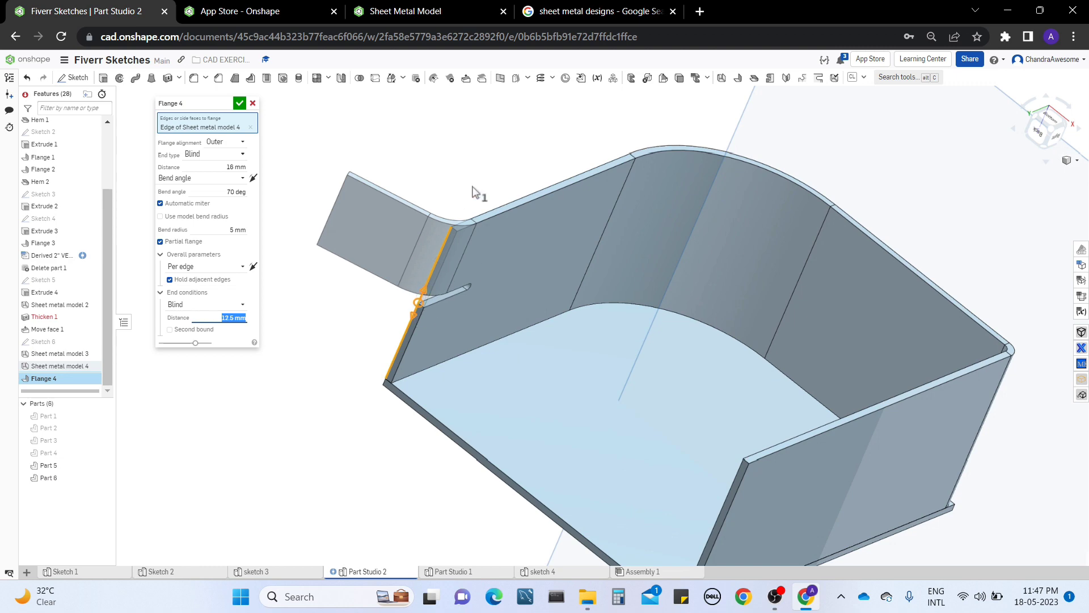
right_click_drag(477, 207, 499, 202)
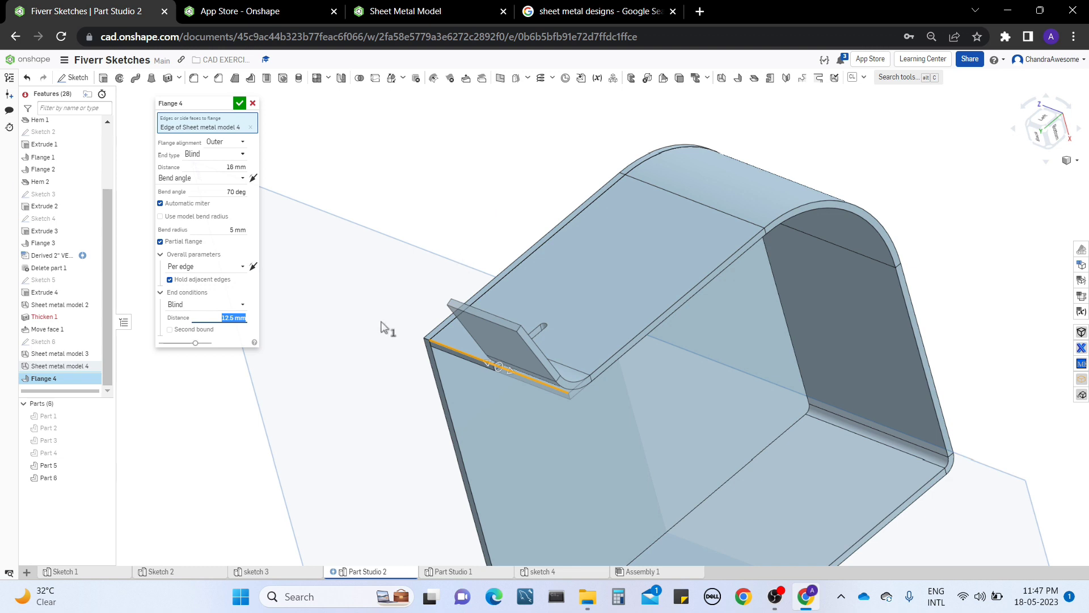
right_click_drag(486, 177, 558, 345)
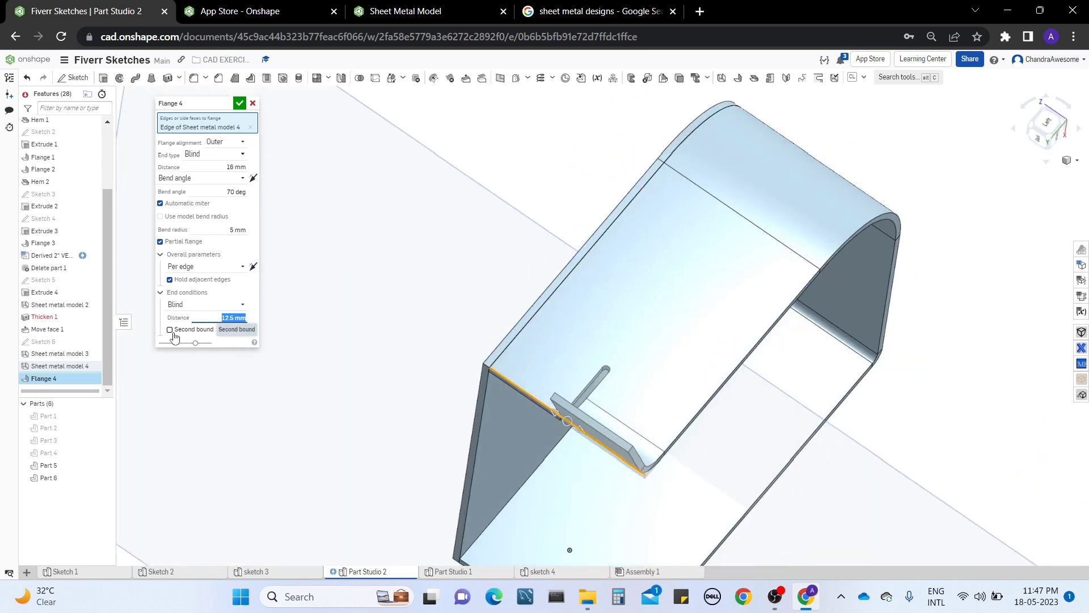
Set Flange 4's chain type to Per chain and leave Hold adjacent edges unchecked.
left_click(214, 268)
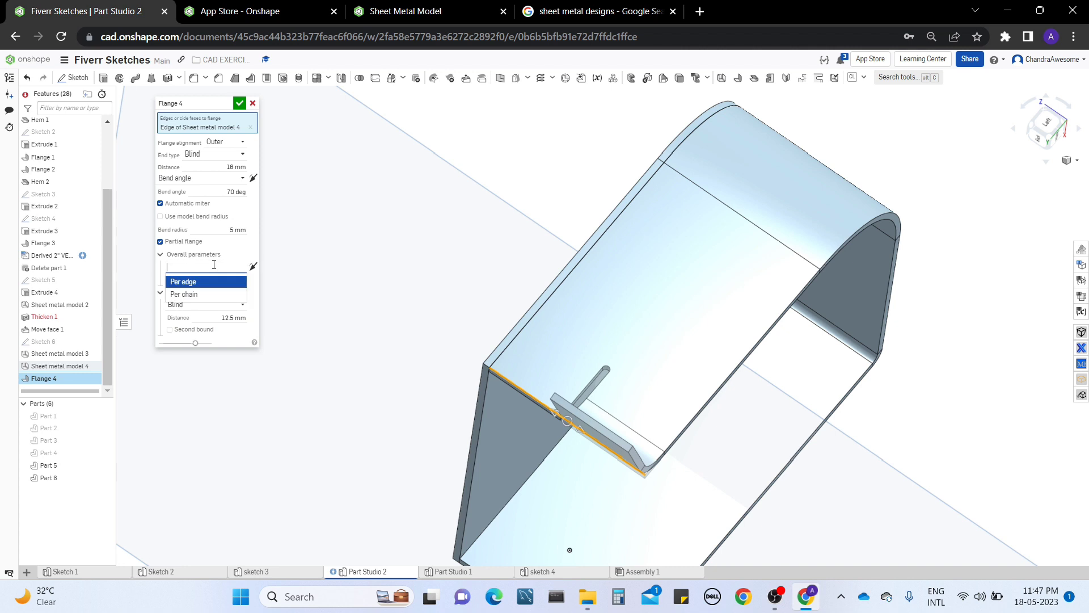
left_click(214, 294)
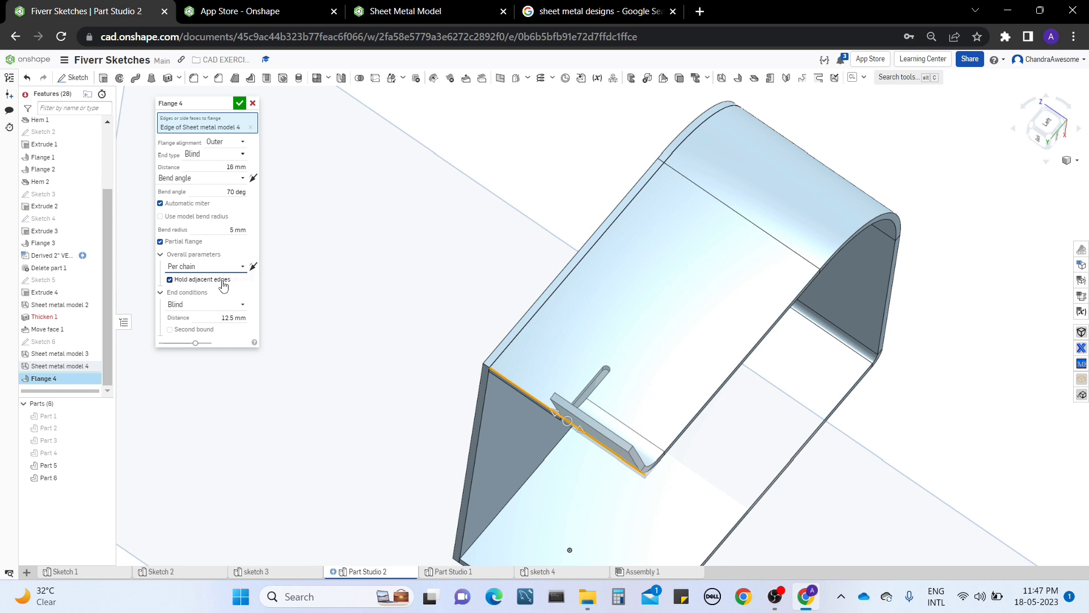
left_click(223, 282)
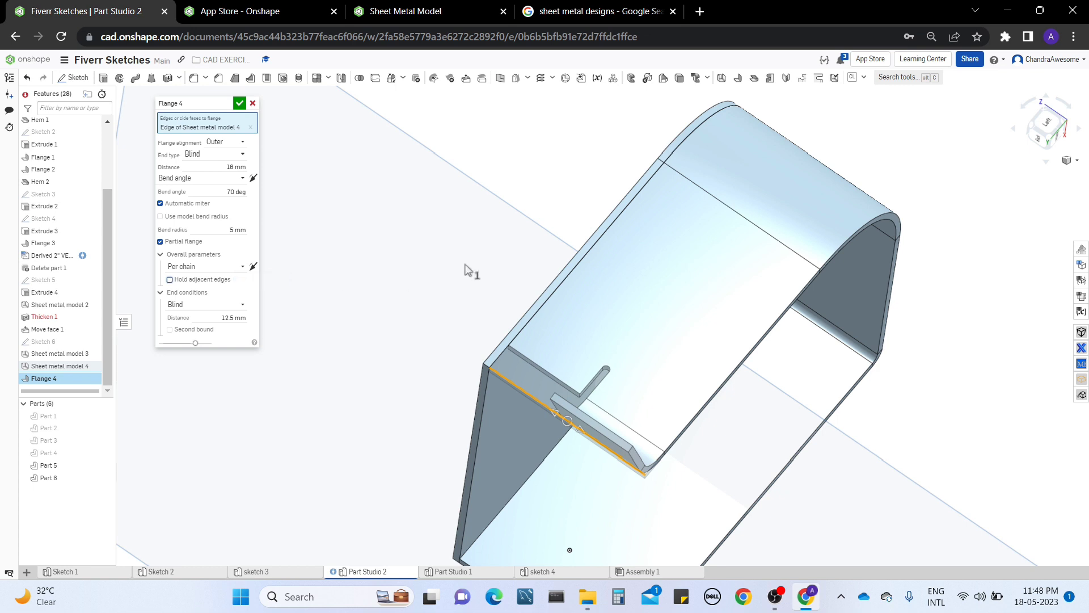
scroll(477, 272, "up", 2)
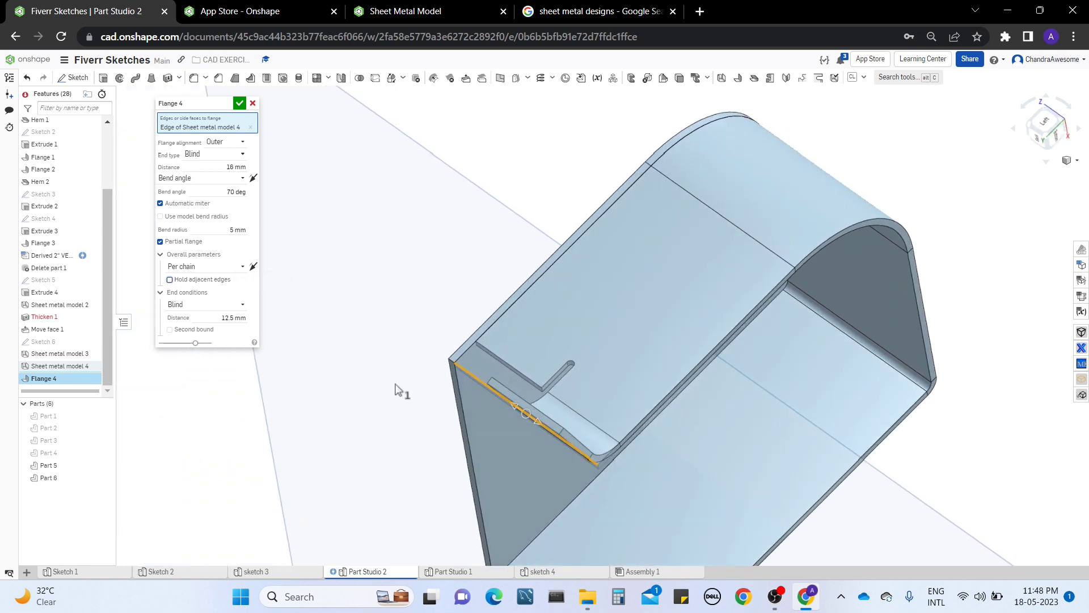
left_click(199, 282)
right_click_drag(554, 351, 579, 354)
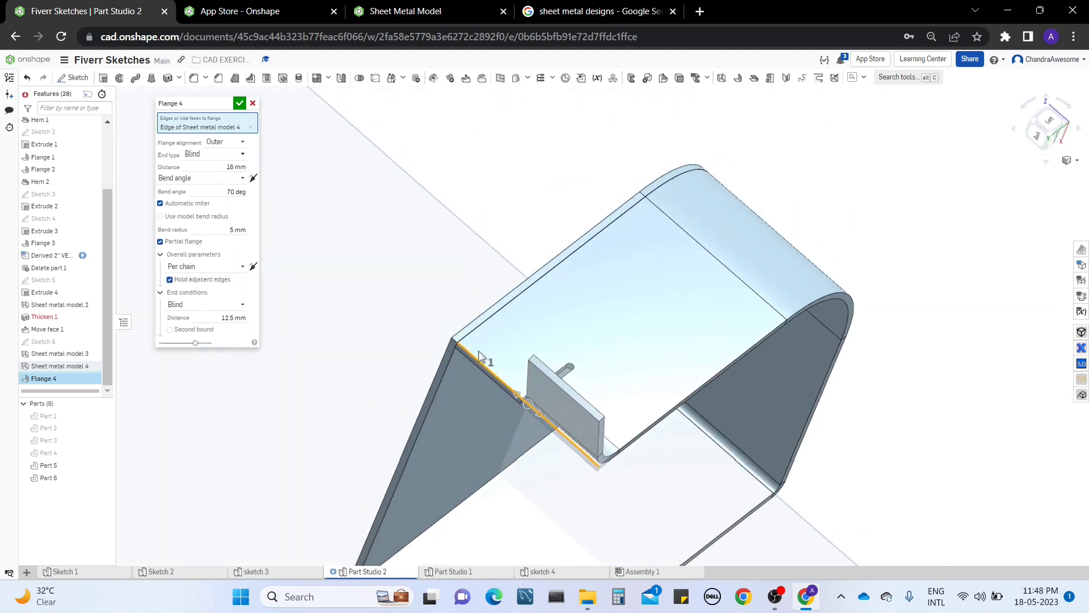
left_click(218, 285)
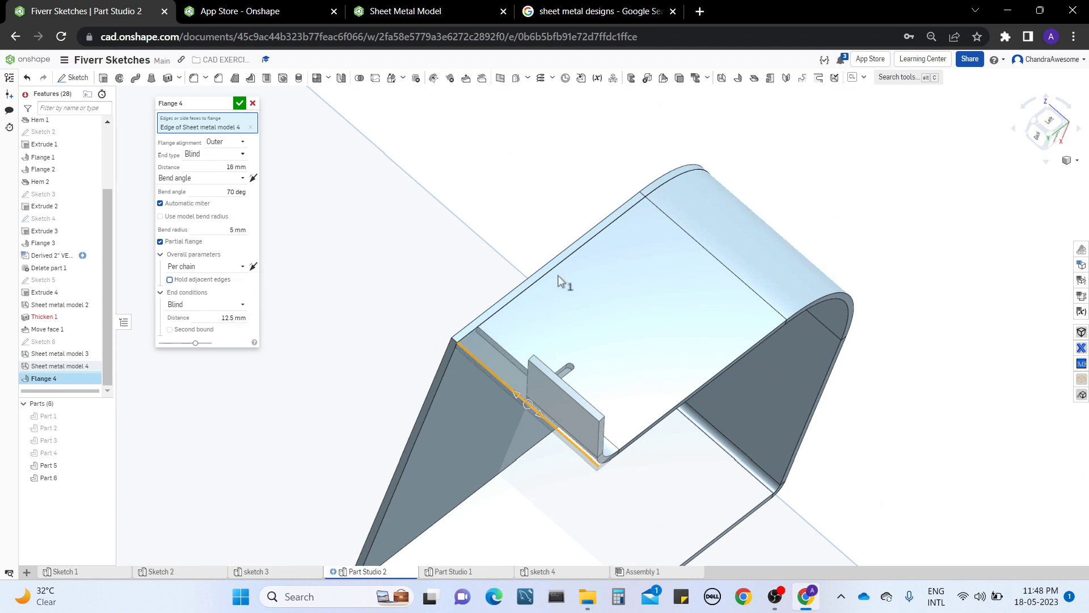
mouse_move(588, 284)
right_mouse_down()
mouse_move(581, 301)
mouse_move(580, 291)
right_mouse_up()
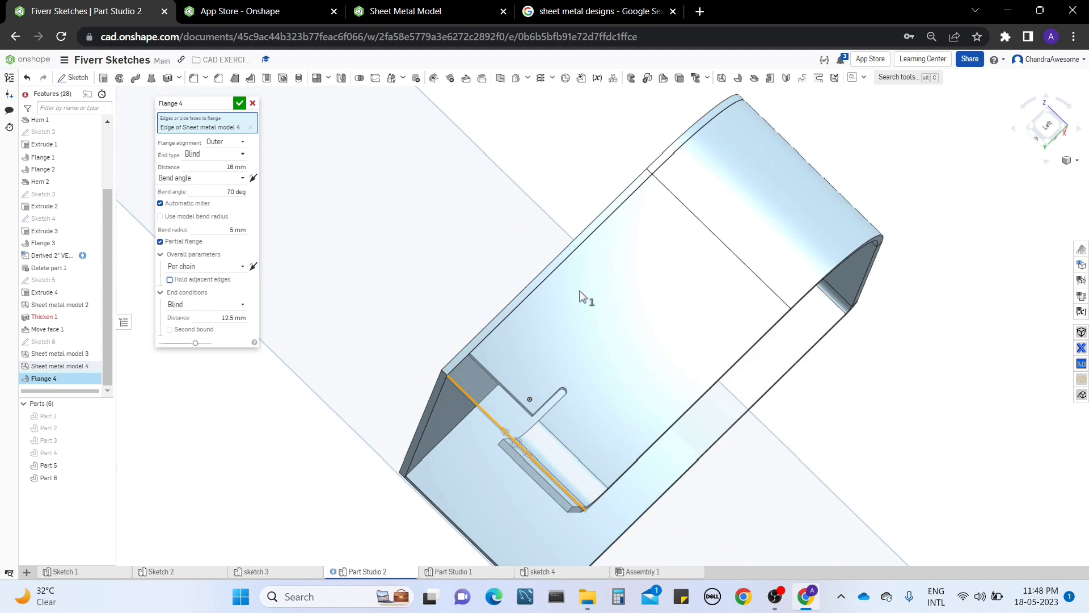
right_click_drag(580, 292, 584, 433)
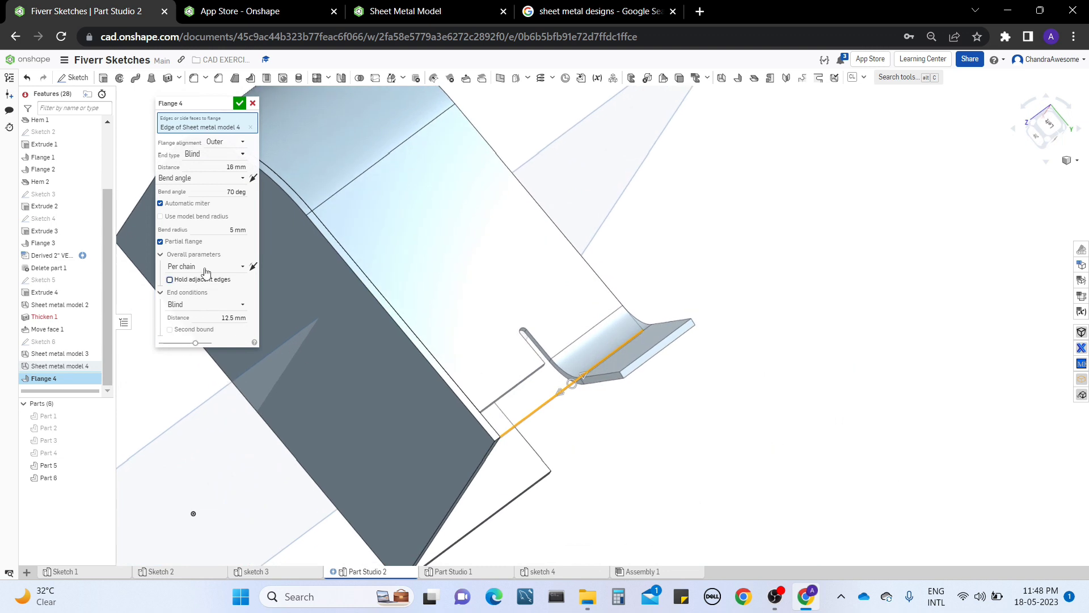
left_click(253, 267)
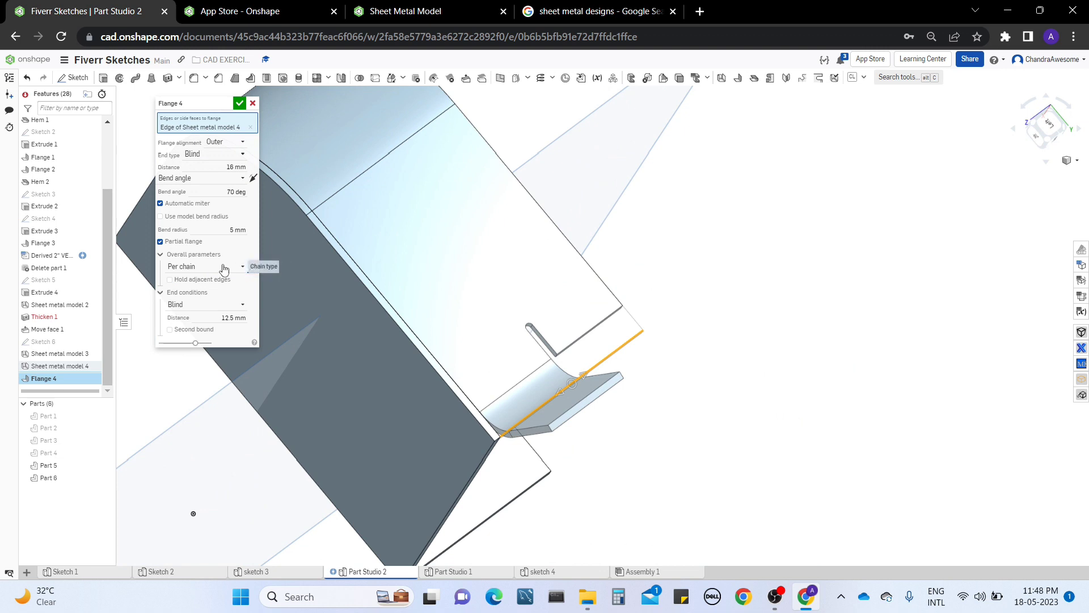
left_click(224, 266)
left_click(215, 282)
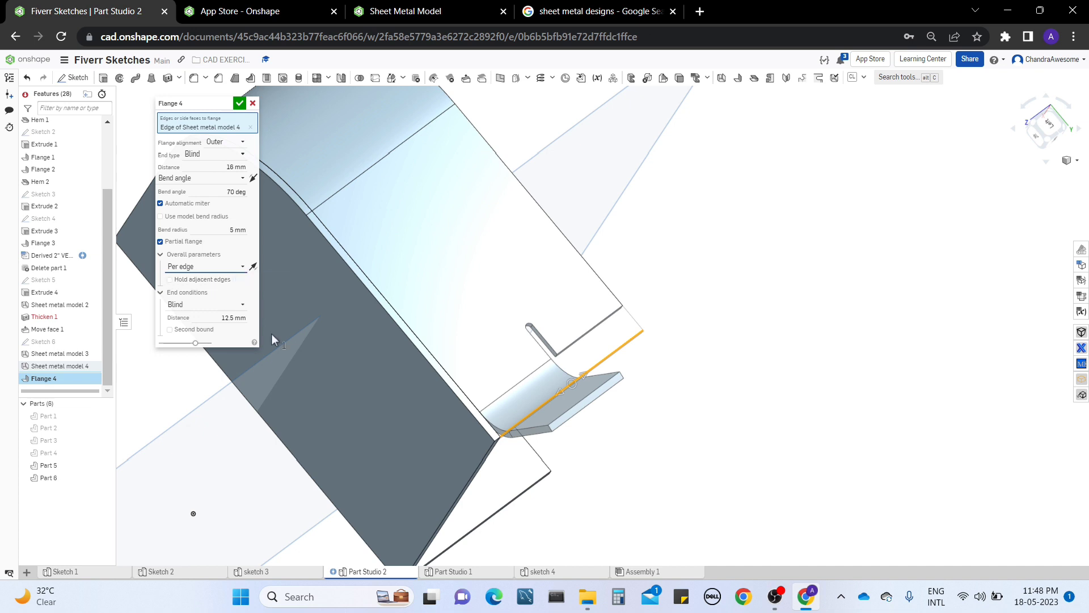
scroll(368, 262, "up", 4)
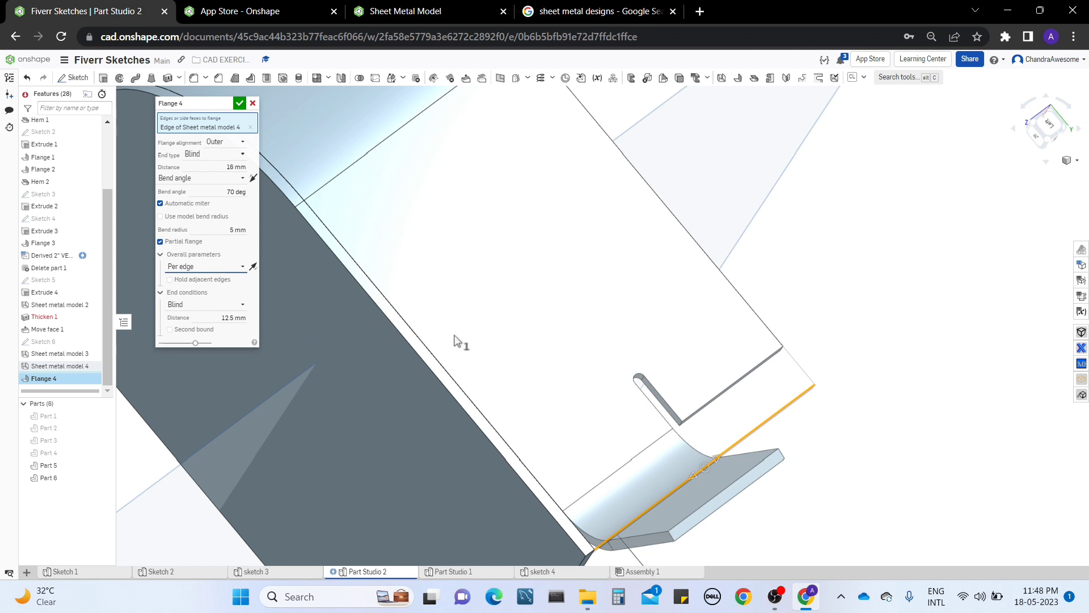
middle_click_drag(455, 340, 464, 327)
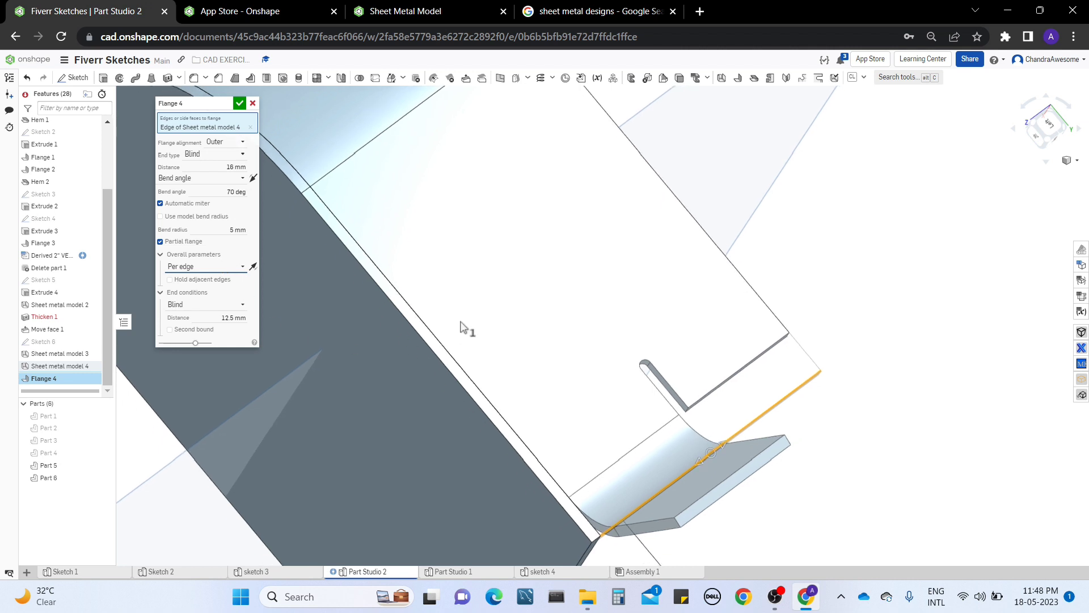
left_click(209, 306)
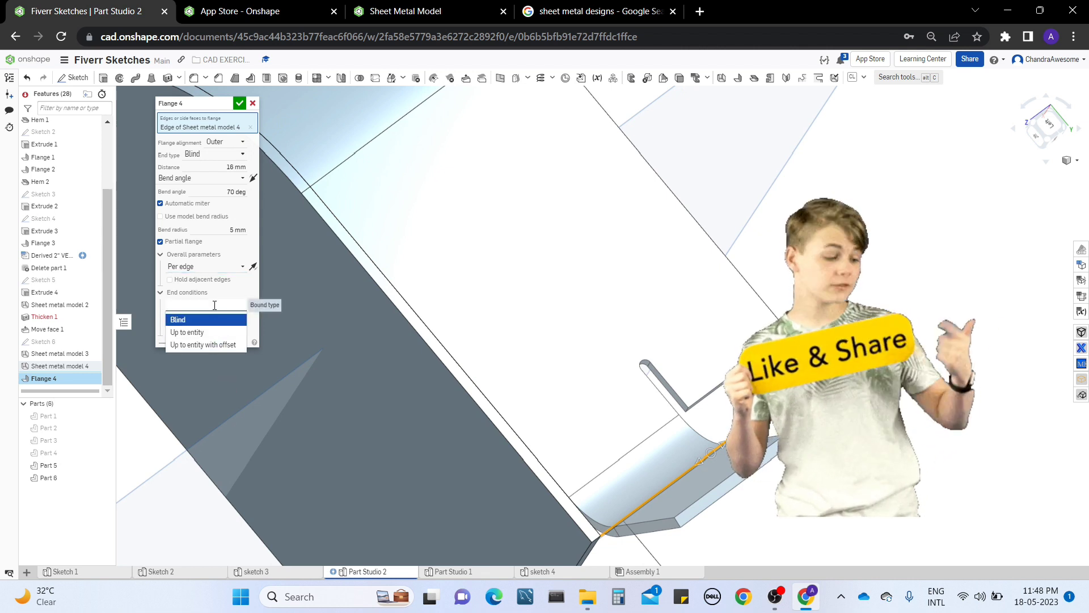
left_click(159, 293)
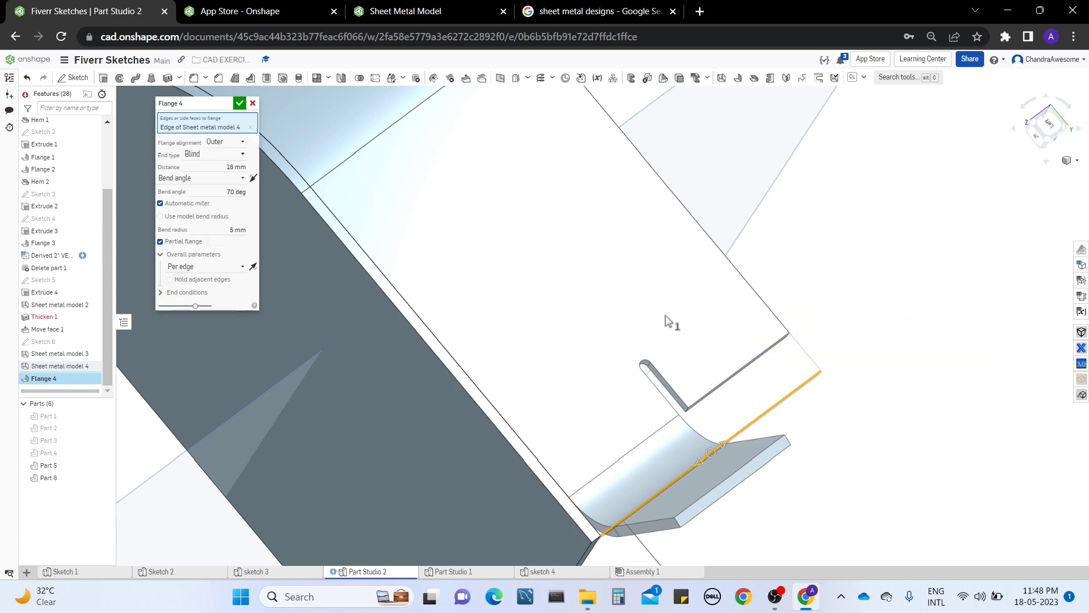
Set the partial flange's first end distance to 13.5 mm, keeping Blind as the end type.
left_click(190, 294)
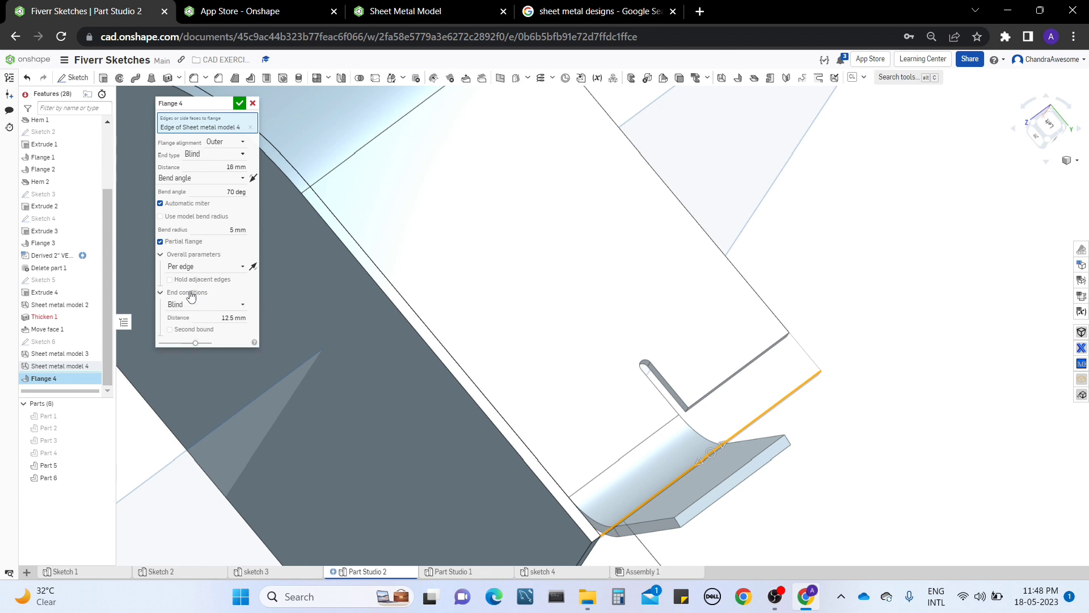
left_click(212, 317)
key("Down")
key("Down")
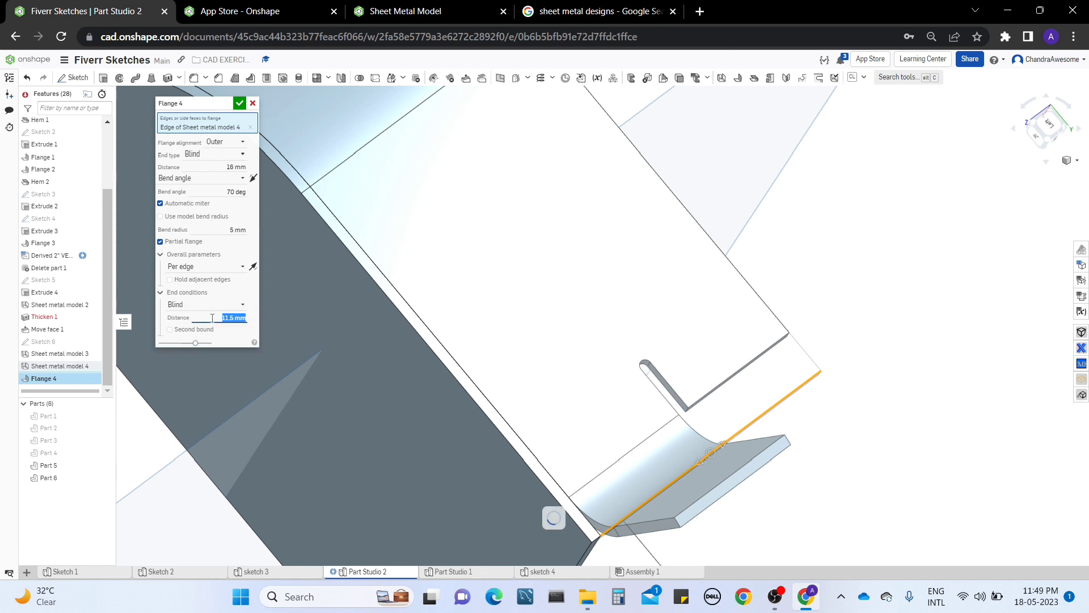
key("Up")
key("Up")
right_click_drag(566, 315, 655, 423)
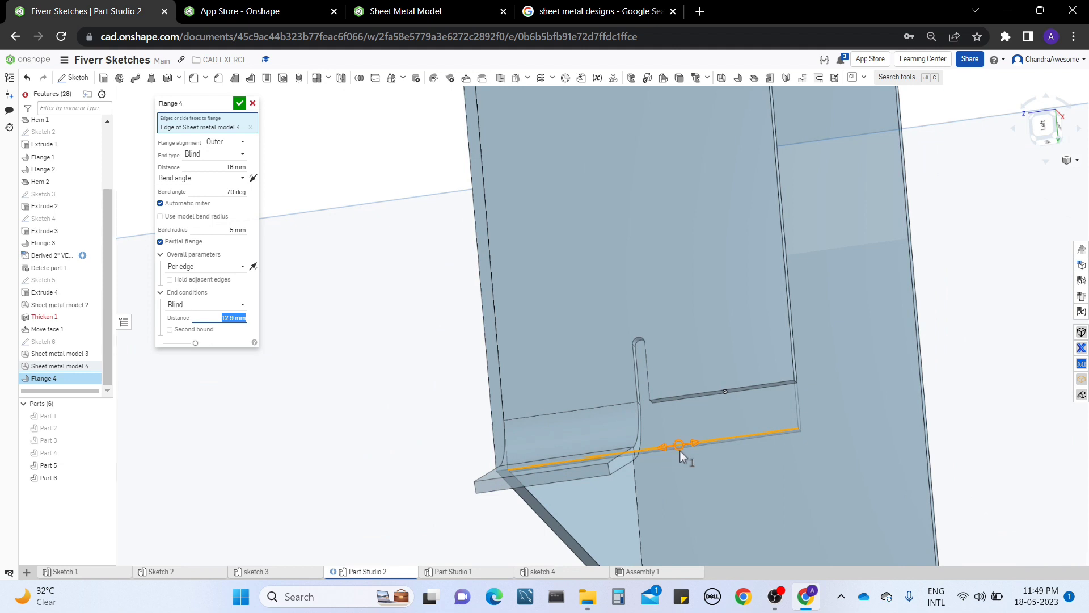
left_click_drag(687, 448, 639, 454)
middle_click_drag(504, 414, 450, 395)
right_click_drag(450, 395, 578, 373)
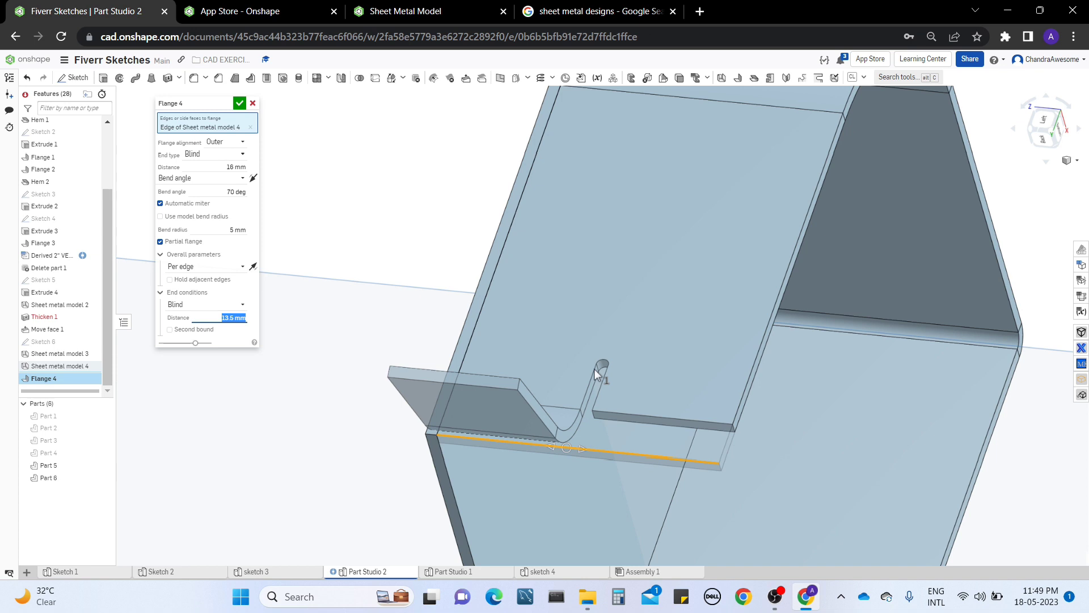
left_click(217, 307)
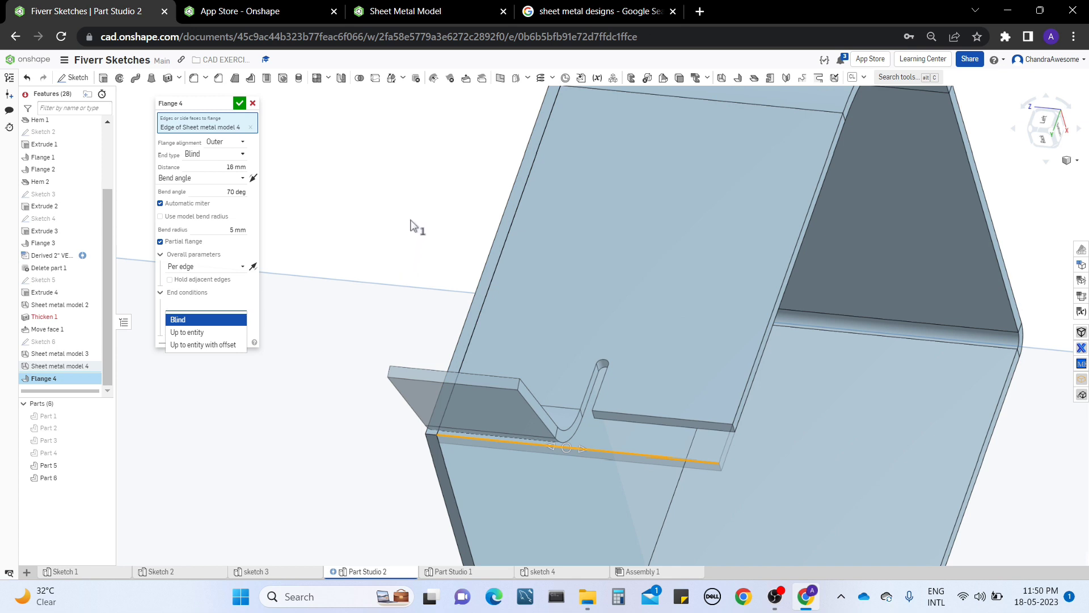
key("Return")
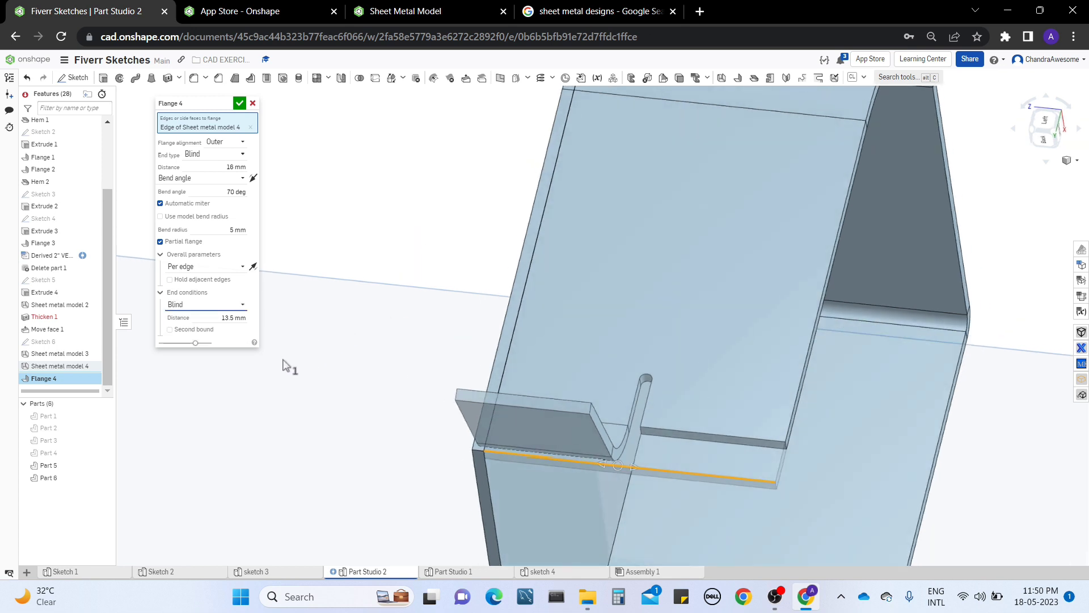
Enable Second bound and drag the flange ends to a 17.2 mm first distance and roughly 20 mm far end.
left_click(170, 330)
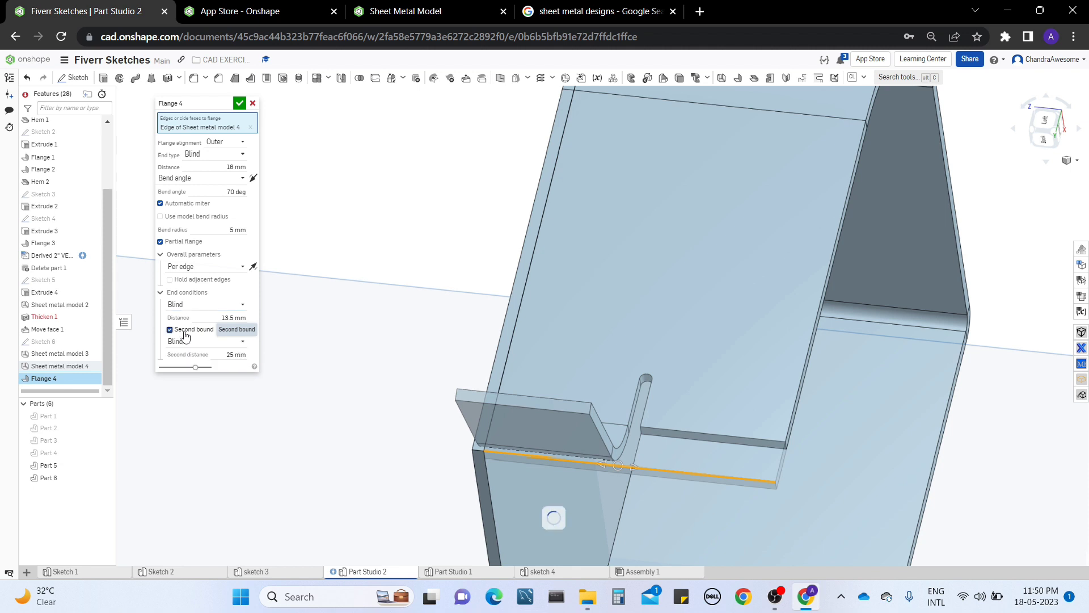
right_click_drag(572, 354, 586, 385)
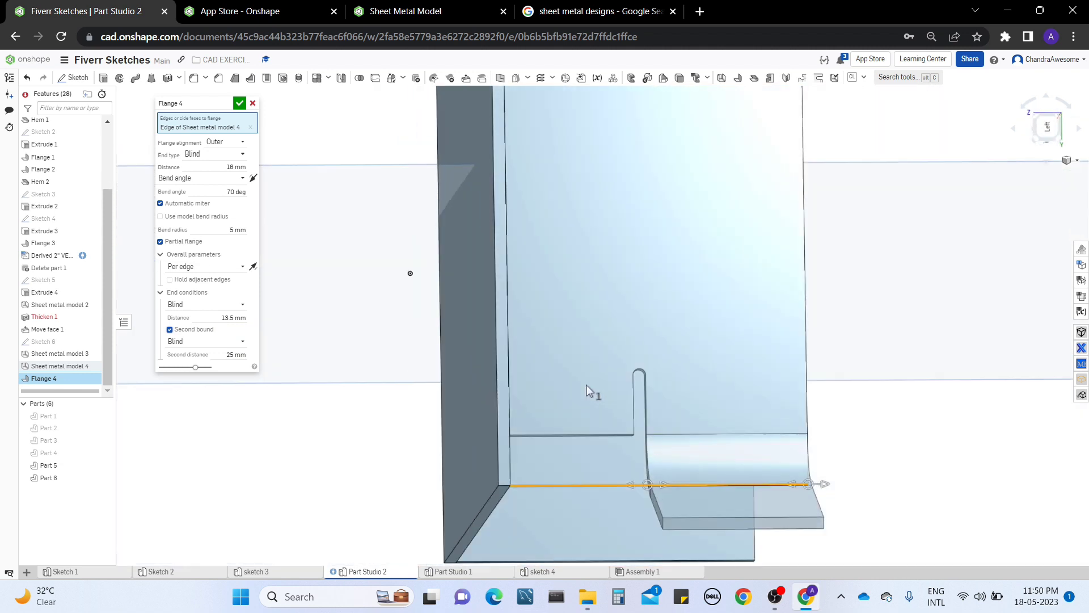
mouse_move(647, 485)
left_mouse_down()
mouse_move(603, 482)
mouse_move(640, 485)
left_mouse_up()
left_click_drag(810, 485, 761, 485)
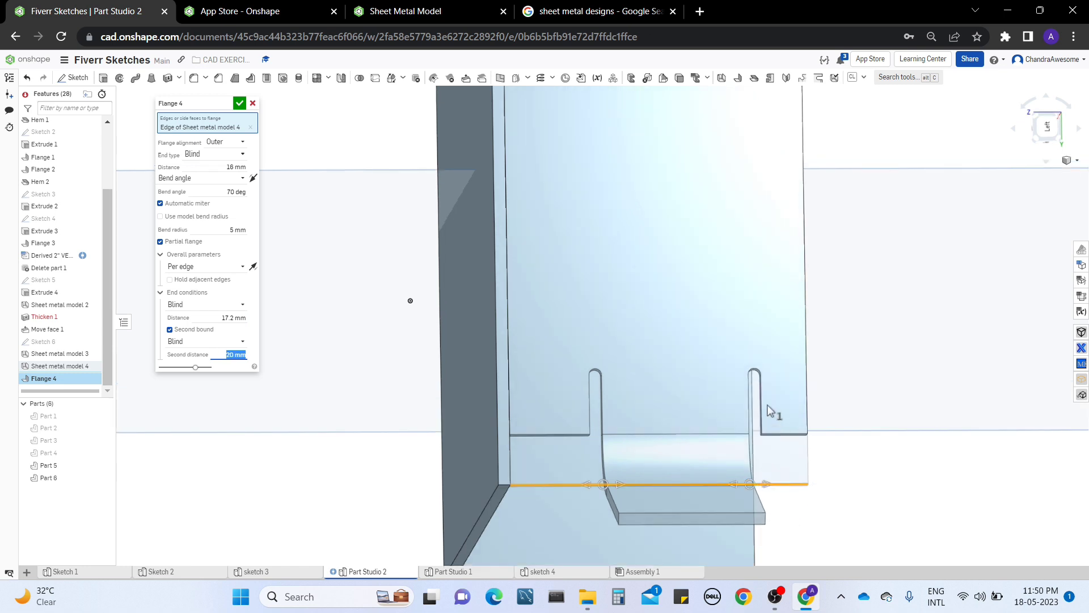
right_click_drag(761, 396, 631, 397)
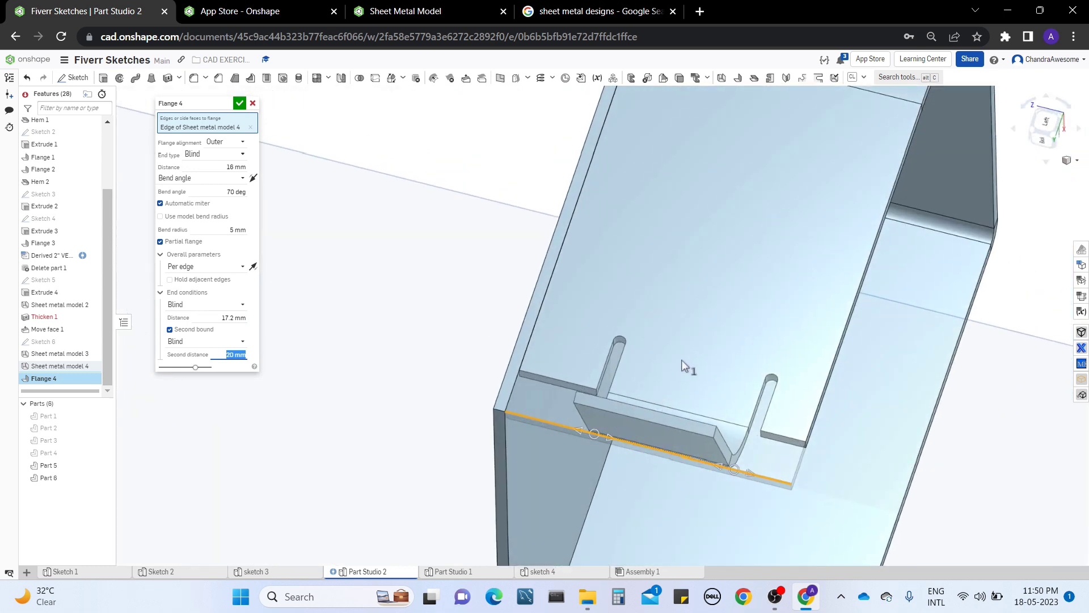
mouse_move(682, 368)
right_mouse_down()
mouse_move(672, 400)
mouse_move(695, 368)
mouse_move(680, 371)
mouse_move(689, 384)
right_mouse_up()
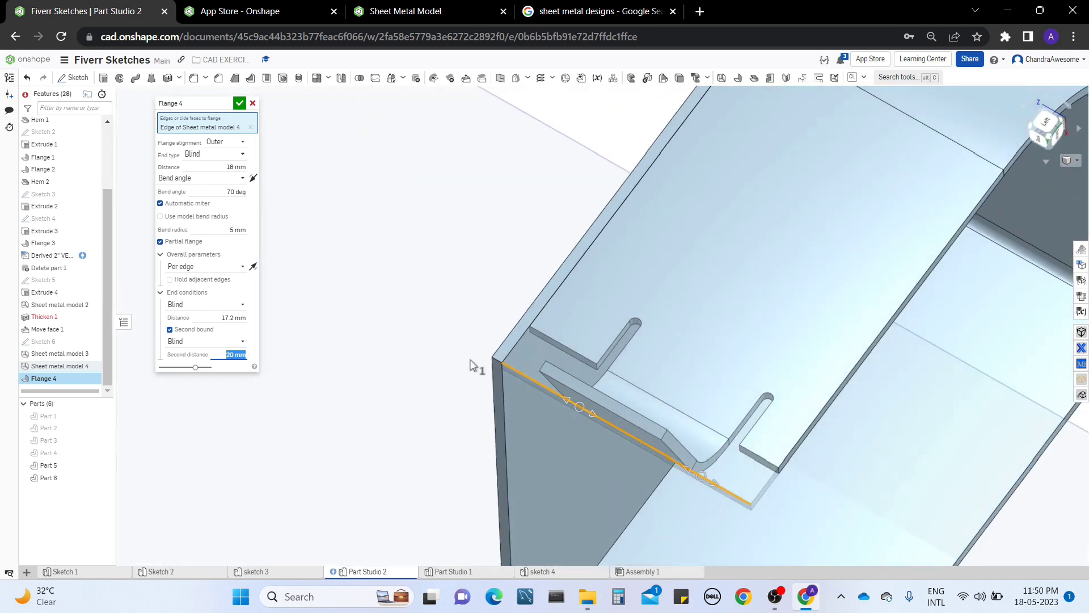
left_click(170, 330)
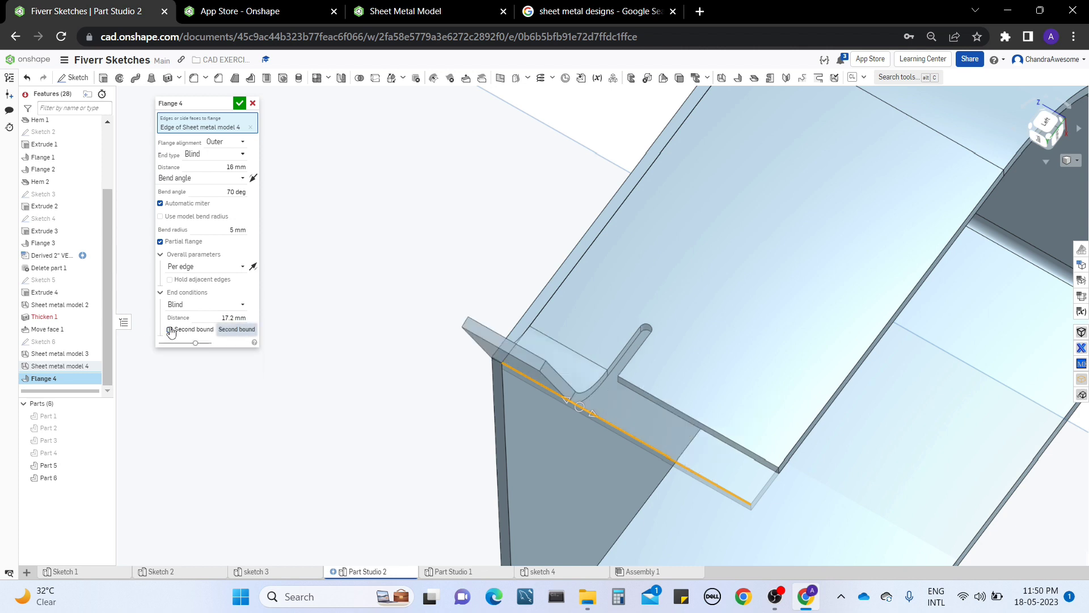
left_click(170, 330)
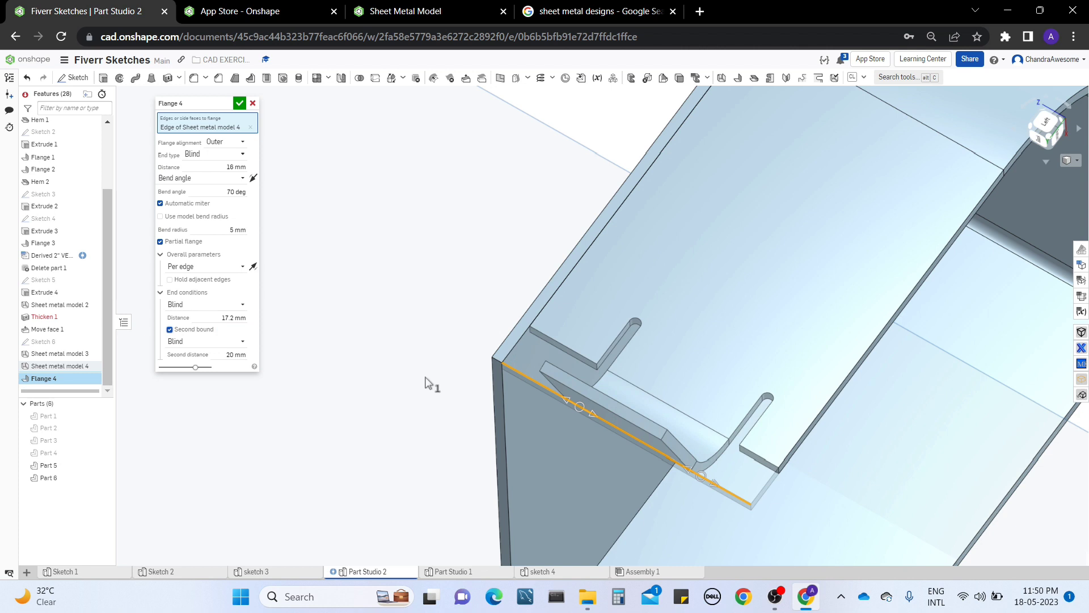
mouse_move(715, 489)
left_mouse_down()
mouse_move(736, 510)
mouse_move(728, 503)
left_mouse_up()
right_click_drag(729, 503, 772, 420)
Fine-tune the second distance to 20.3 mm and commit Flange 4.
scroll(783, 469, "down", 3)
mouse_move(688, 461)
right_mouse_down()
mouse_move(696, 494)
mouse_move(688, 462)
mouse_move(675, 457)
right_mouse_up()
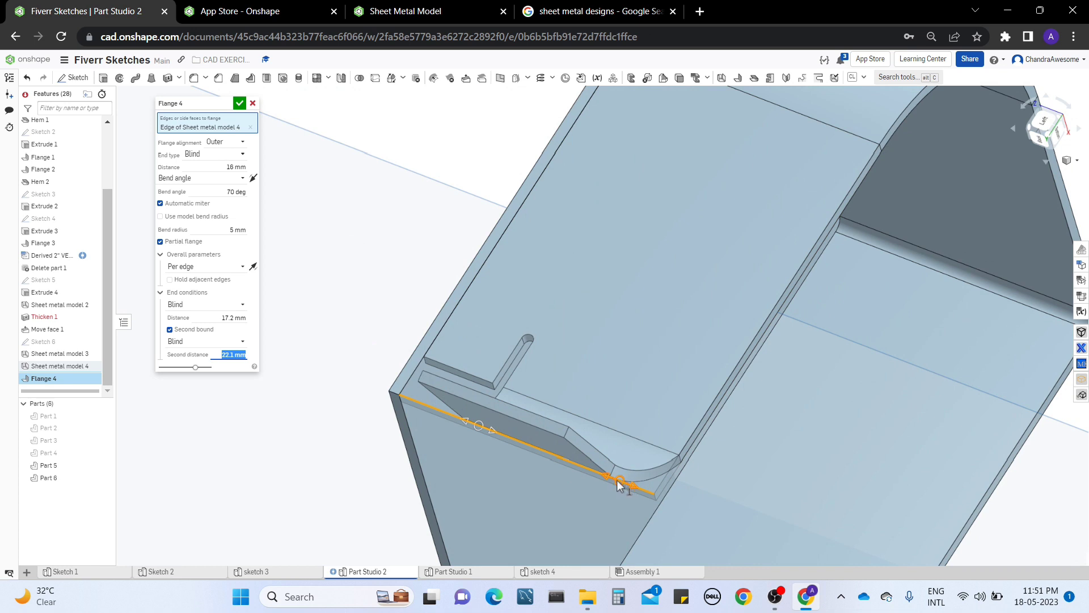
left_click_drag(614, 480, 602, 475)
right_click_drag(573, 402, 457, 471)
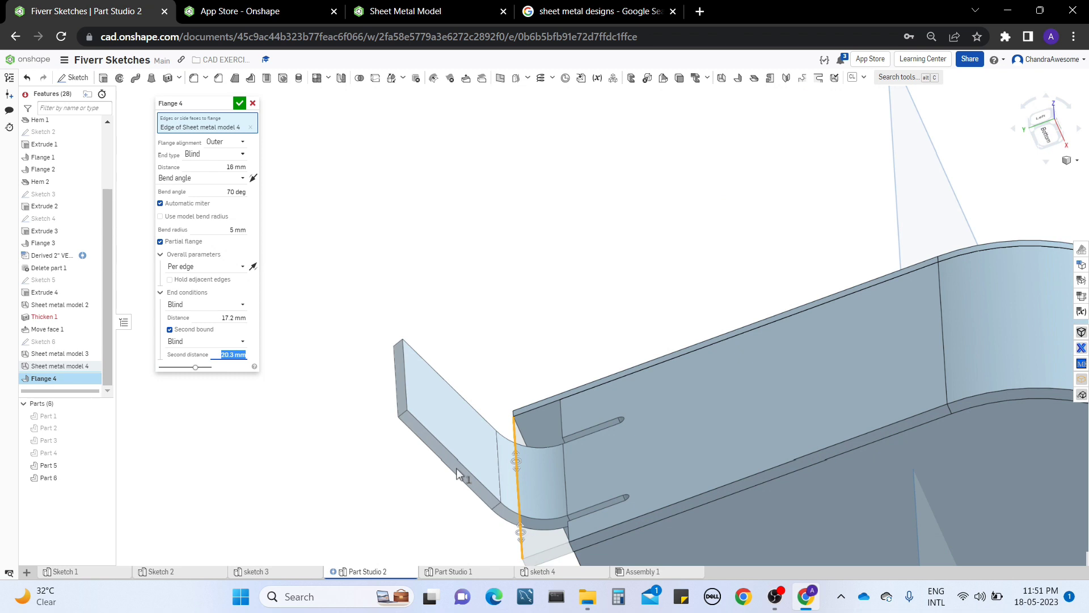
middle_click_drag(562, 370, 553, 359)
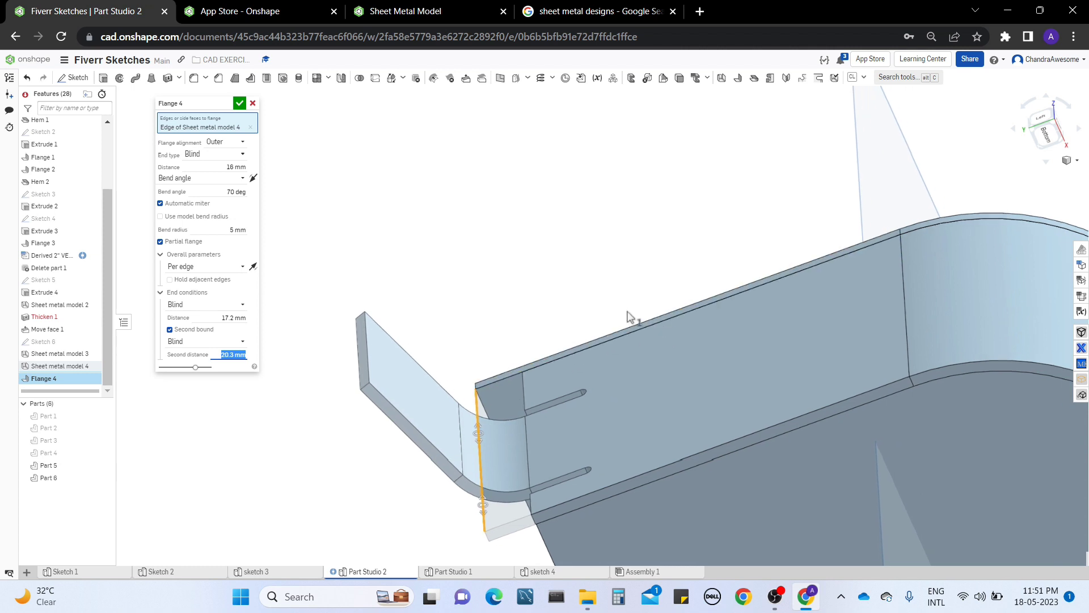
middle_click_drag(624, 318, 431, 263)
right_click_drag(708, 421, 705, 332)
middle_click_drag(648, 457, 429, 341)
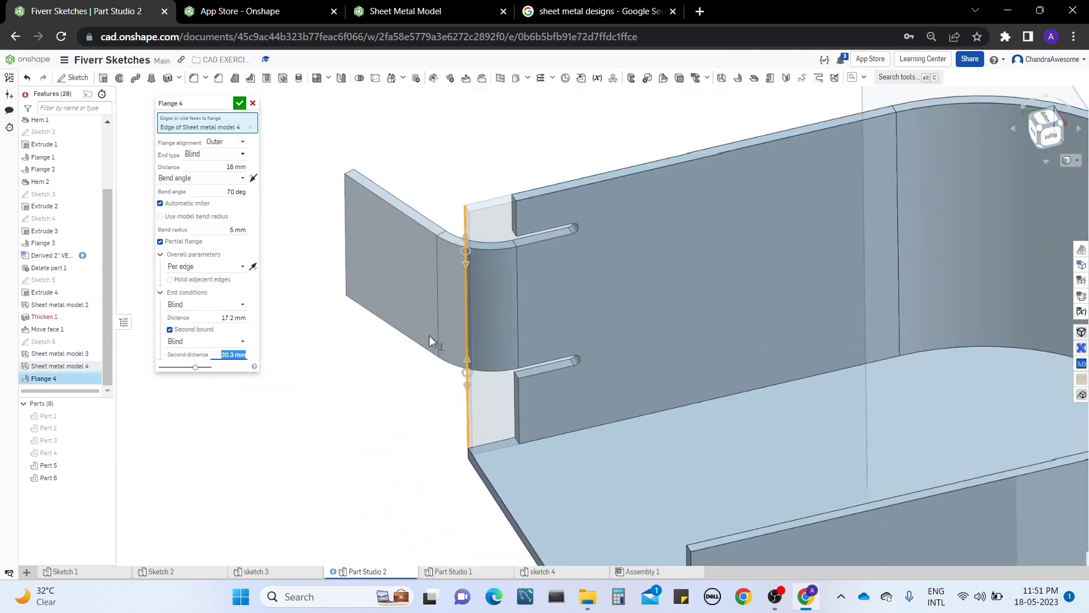
left_click(238, 103)
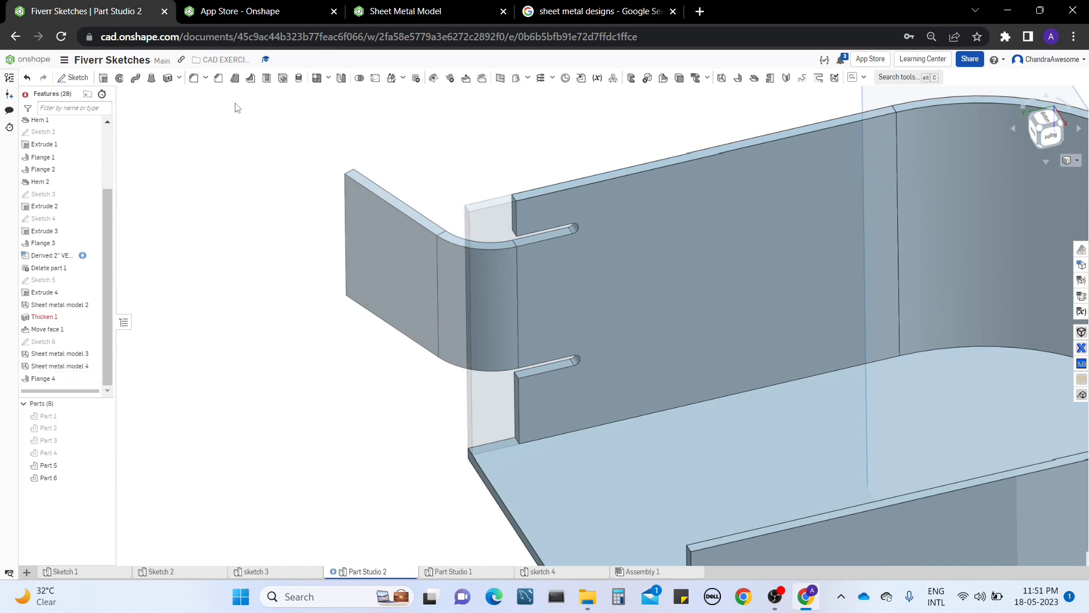
right_click_drag(469, 266, 637, 451)
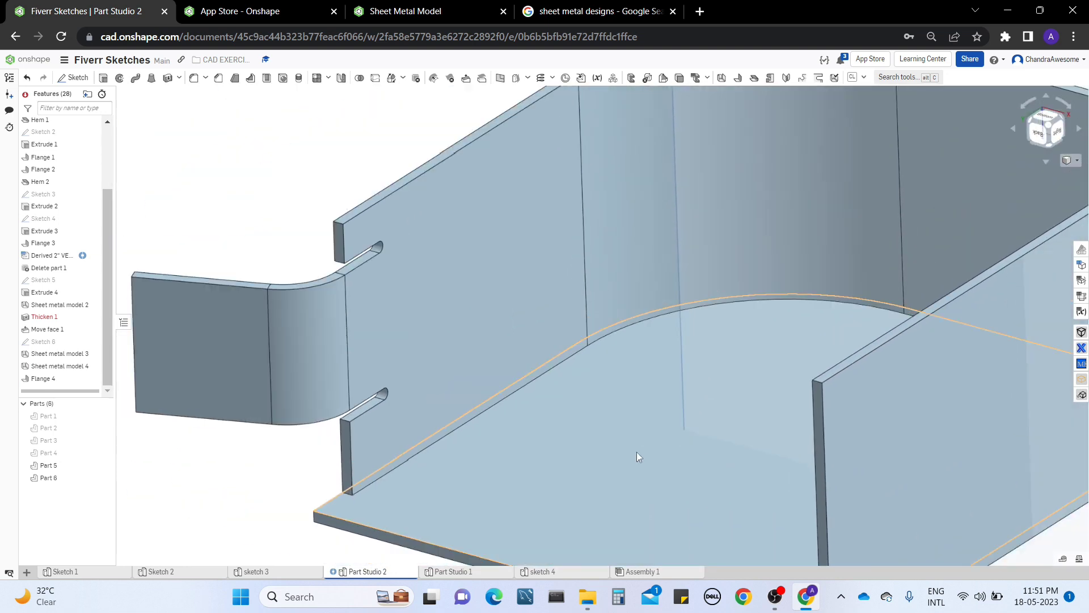
right_click_drag(431, 336, 573, 407)
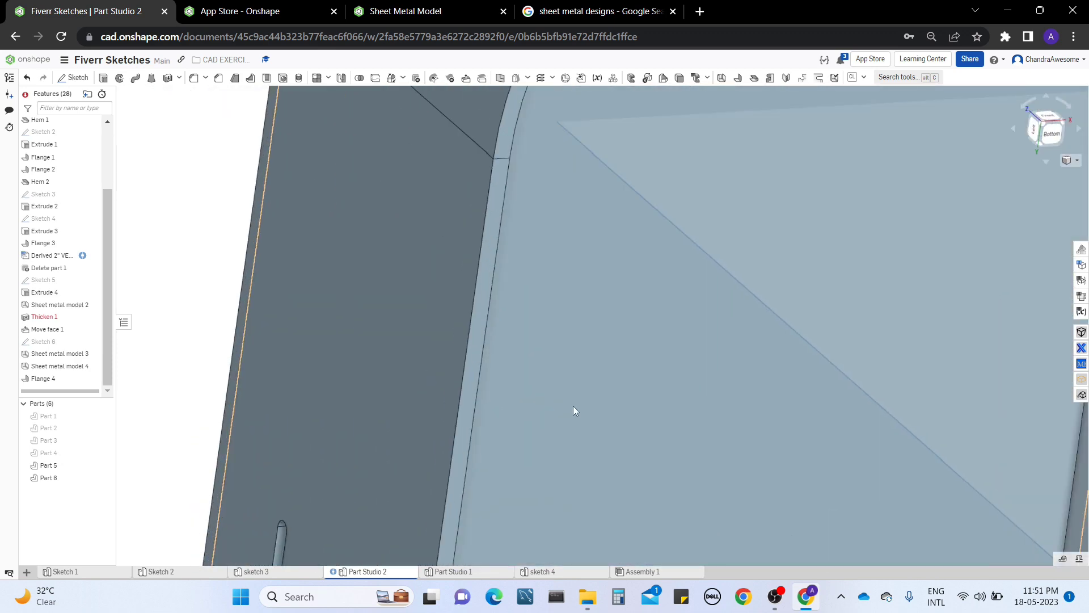
middle_click_drag(653, 427, 589, 379)
scroll(581, 369, "down", 4)
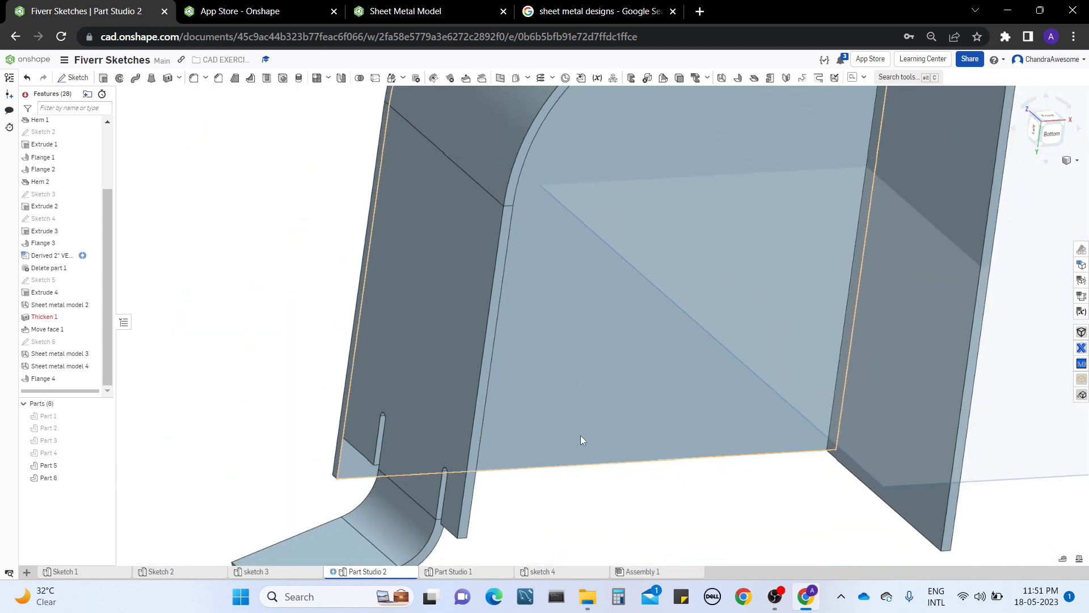
scroll(571, 384, "down", 5)
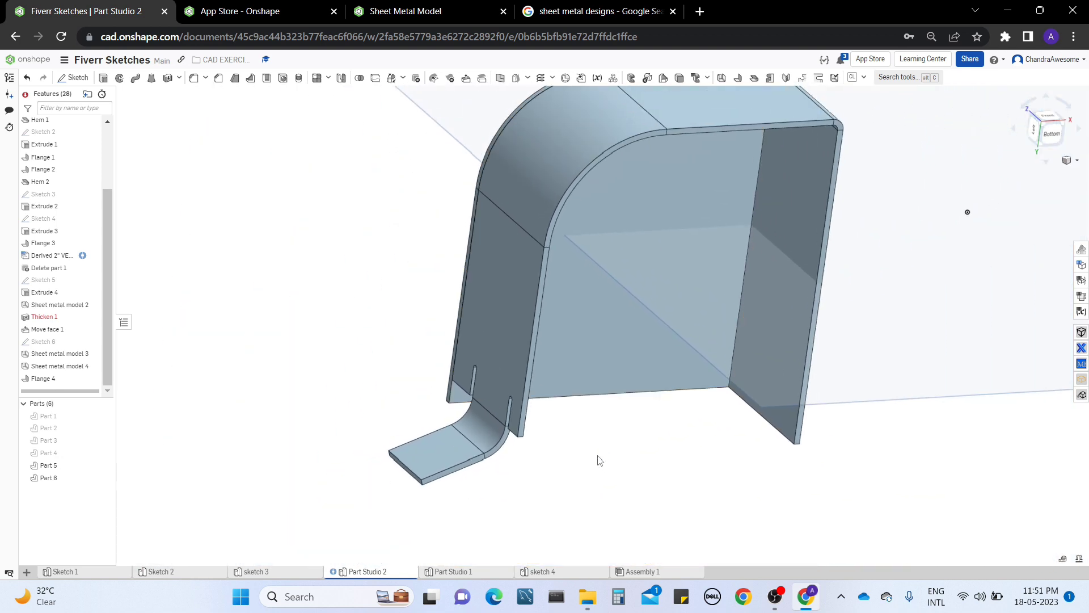
scroll(597, 458, "up", 5)
right_click_drag(590, 496, 560, 436)
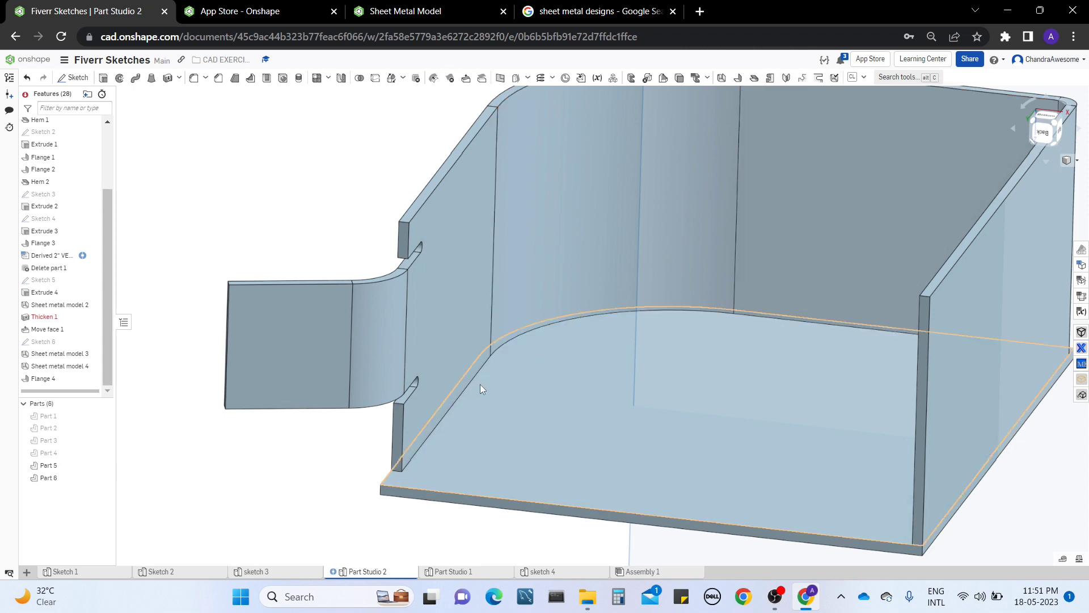
middle_click_drag(299, 232, 291, 233)
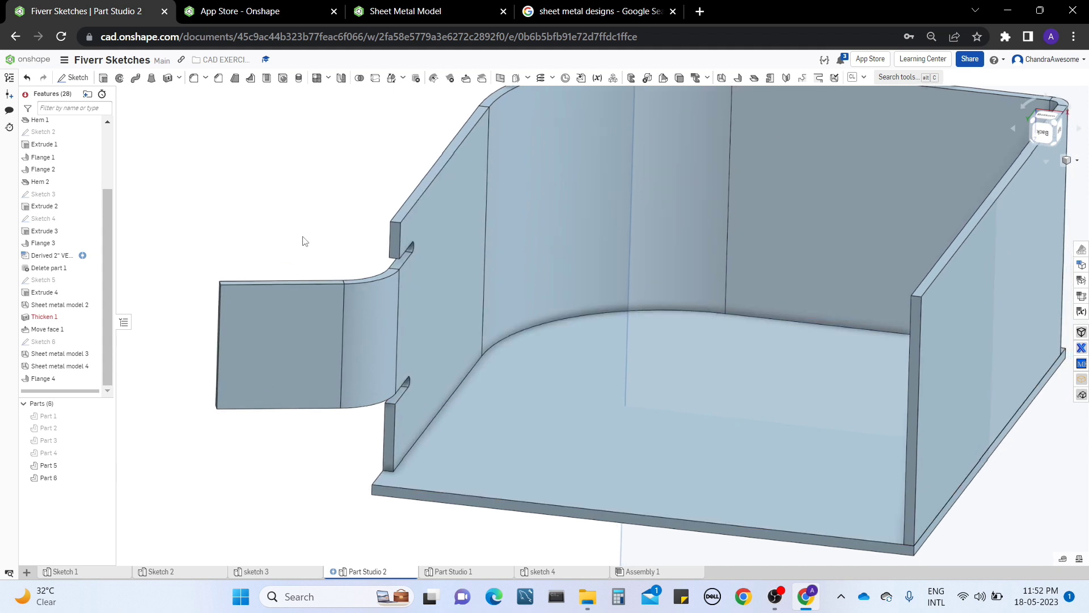